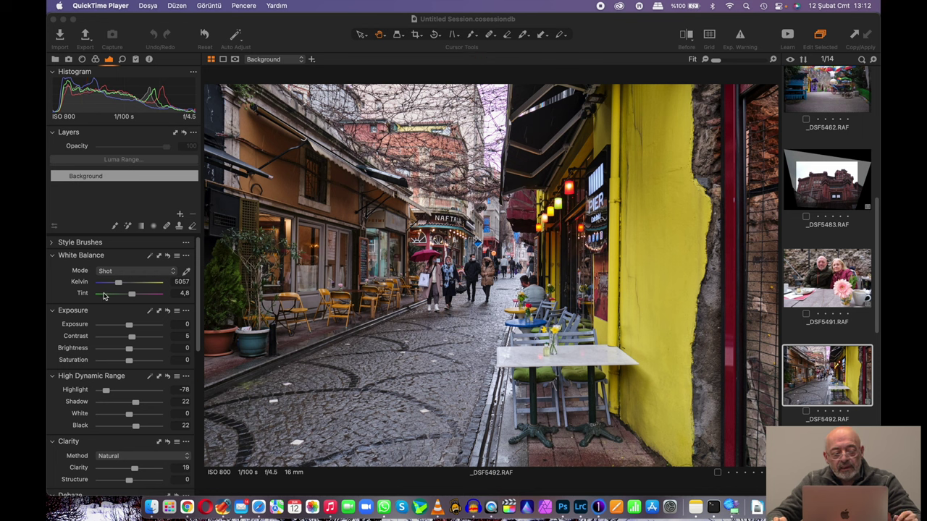
# Try warming and cooling the Kelvin slider, resetting once to the shot's white balance.
pyautogui.click(119, 285)
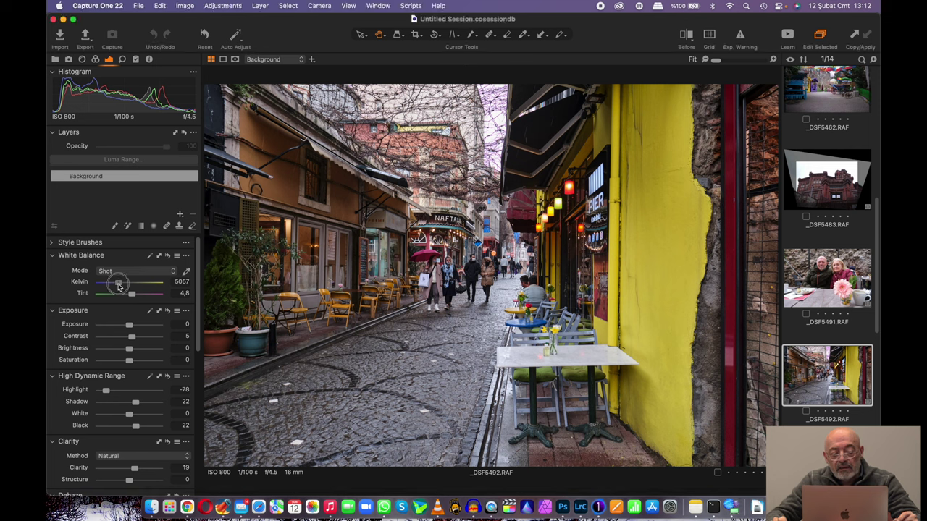
pyautogui.moveTo(120, 285)
pyautogui.mouseDown()
pyautogui.moveTo(145, 281)
pyautogui.moveTo(109, 293)
pyautogui.moveTo(124, 286)
pyautogui.mouseUp()
pyautogui.doubleClick(123, 284)
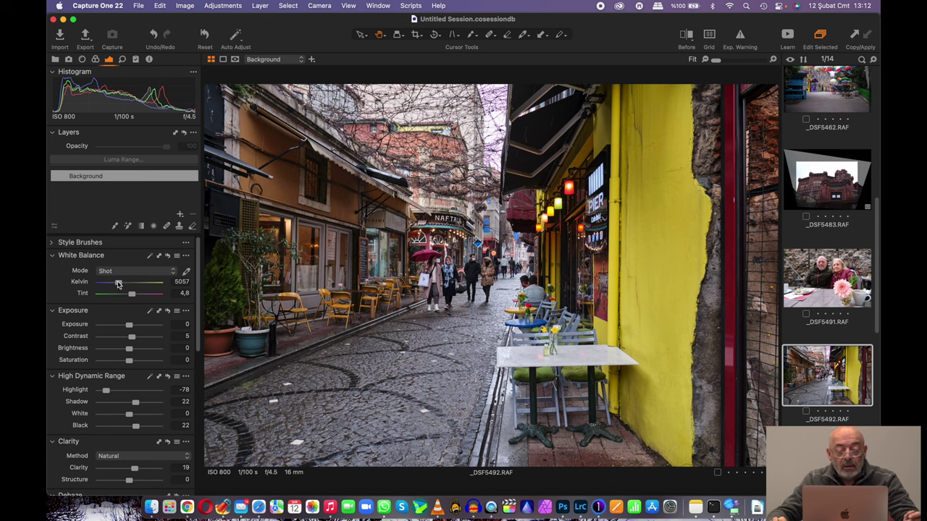
pyautogui.moveTo(116, 285); pyautogui.dragTo(113, 286)
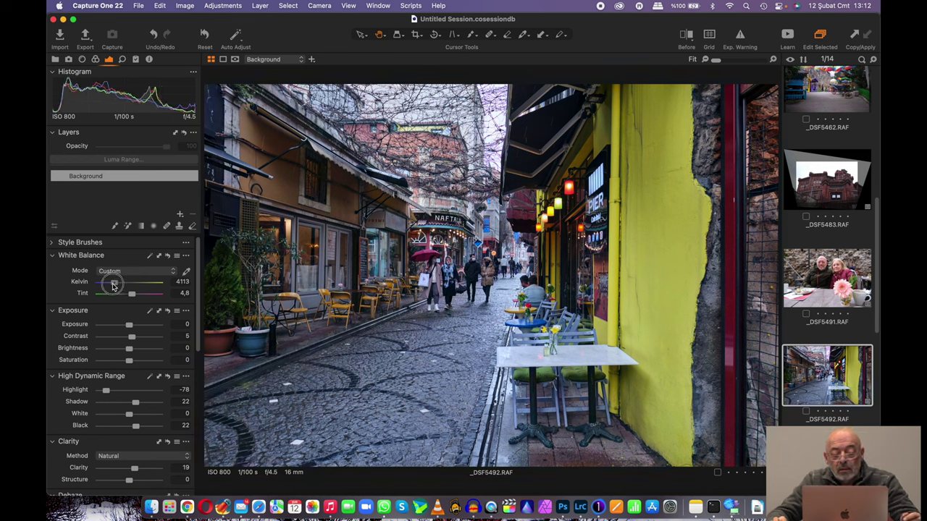
pyautogui.moveTo(114, 286); pyautogui.dragTo(122, 285)
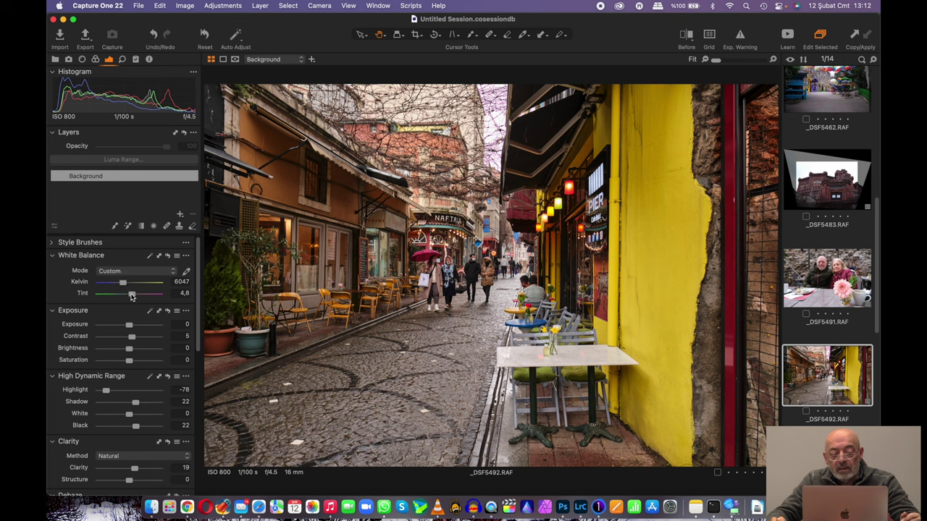
# Settle Tint at 4.8, reset, then warm Kelvin to about 6089 K.
pyautogui.moveTo(131, 296); pyautogui.dragTo(133, 296)
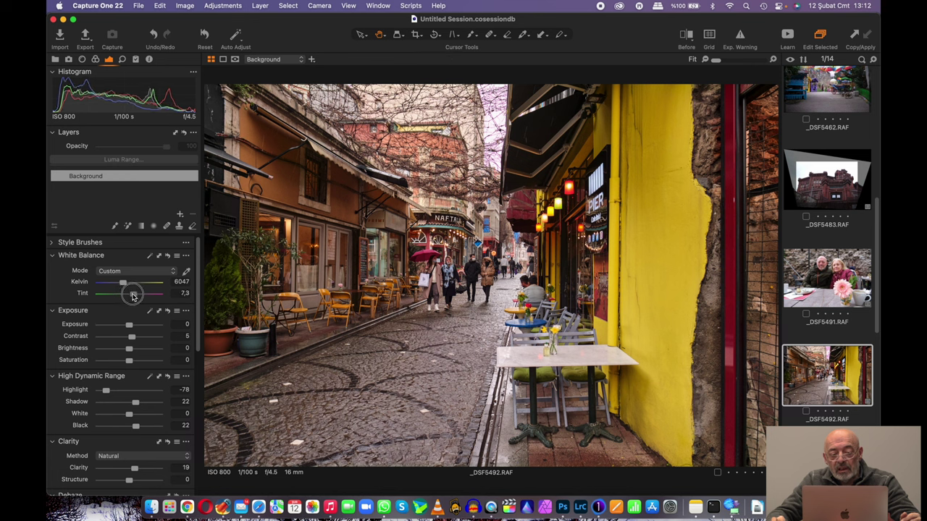
pyautogui.moveTo(131, 295); pyautogui.dragTo(133, 296)
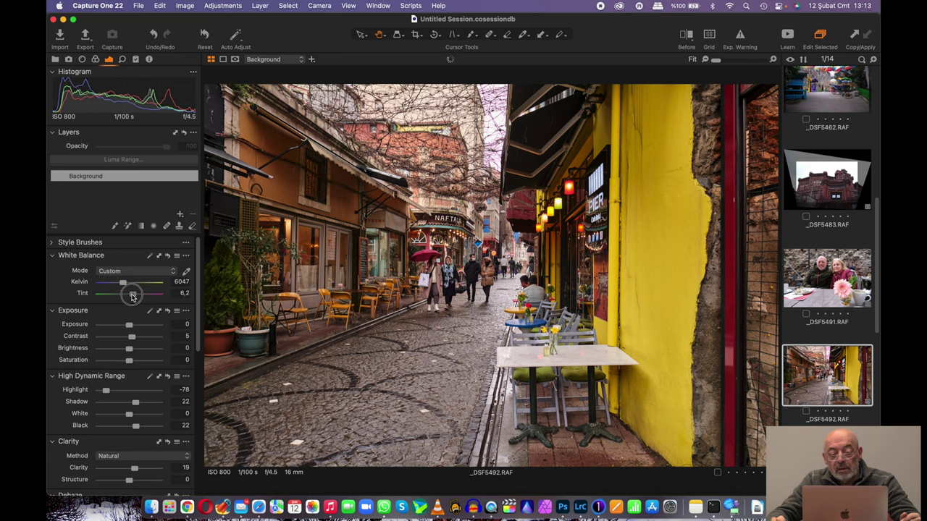
pyautogui.moveTo(132, 296); pyautogui.dragTo(131, 296)
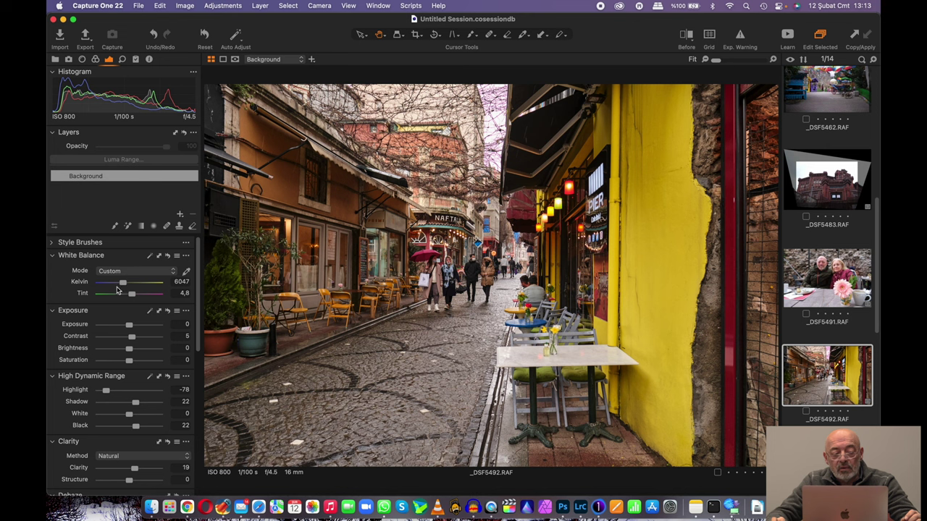
pyautogui.doubleClick(124, 284)
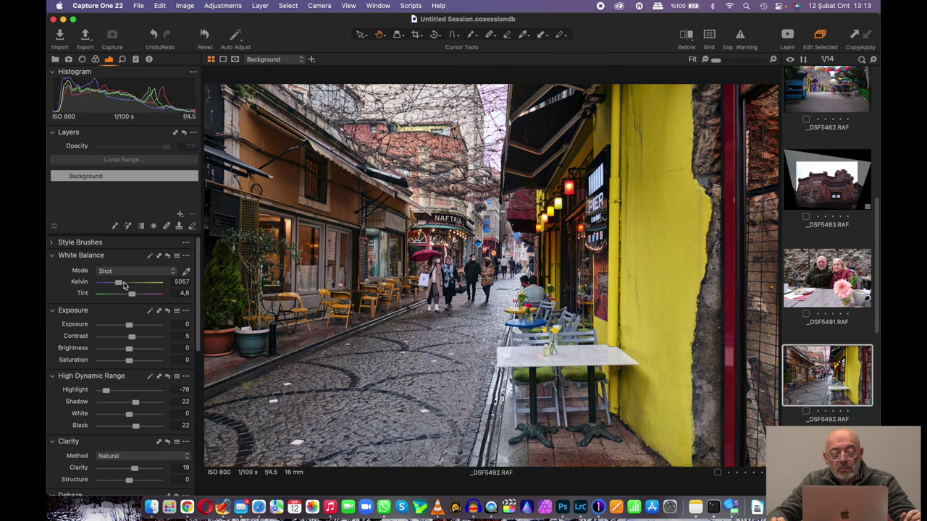
pyautogui.moveTo(119, 284); pyautogui.dragTo(124, 285)
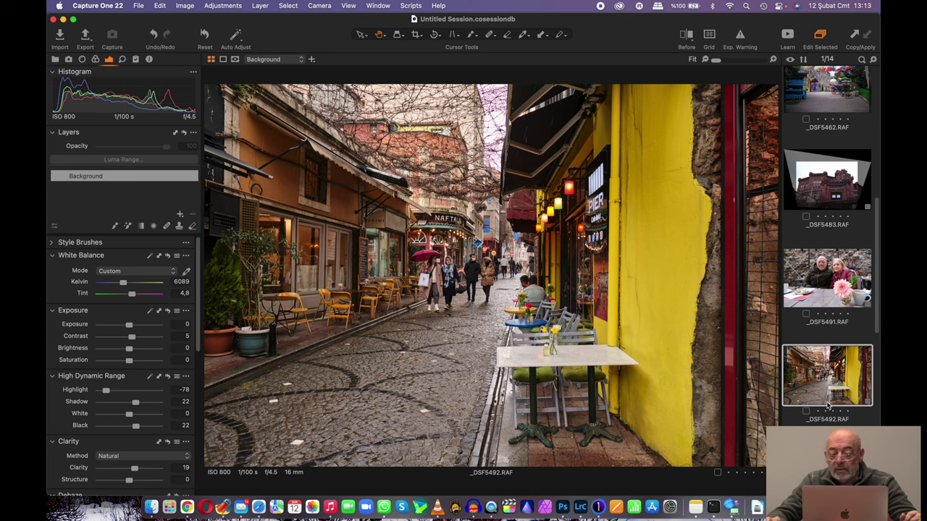
# Scroll the filmstrip and open the graffiti wings photo _DSF5401.
pyautogui.scroll(-3, 827, 405)
pyautogui.scroll(-3, 828, 402)
pyautogui.scroll(-3, 829, 399)
pyautogui.scroll(-3, 831, 397)
pyautogui.scroll(5, 831, 397)
pyautogui.scroll(5, 832, 333)
pyautogui.scroll(5, 835, 275)
pyautogui.scroll(5, 837, 217)
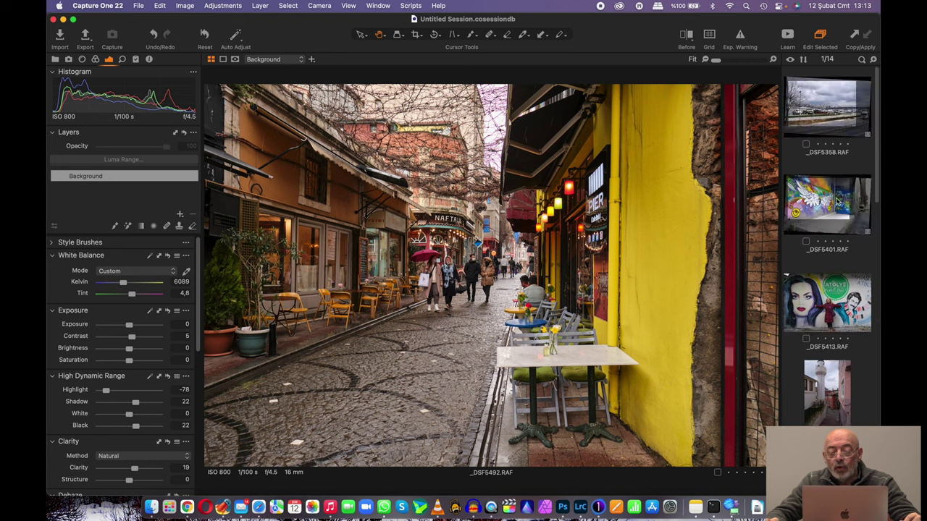
pyautogui.click(821, 196)
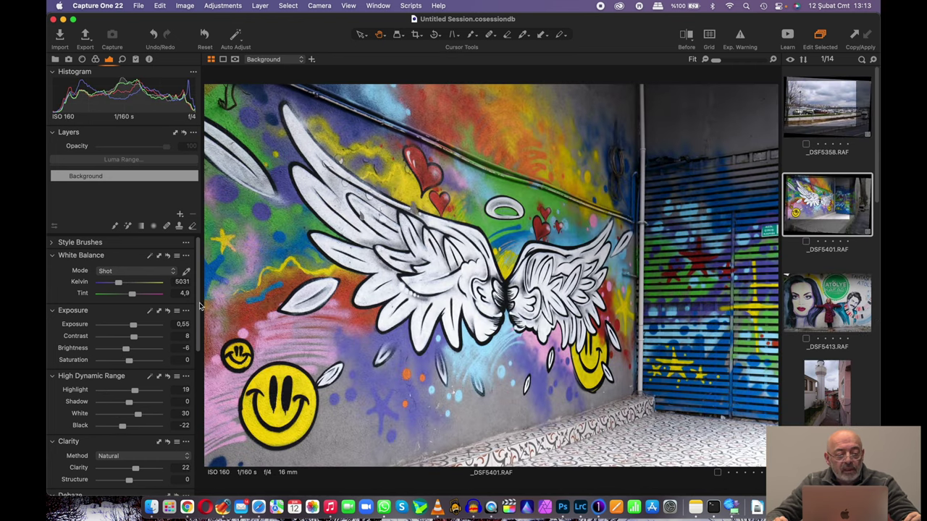
# Scroll the browser, then switch to the Color tool tab.
pyautogui.scroll(-3, 199, 298)
pyautogui.scroll(-3, 199, 299)
pyautogui.scroll(-1, 199, 298)
pyautogui.scroll(7, 211, 282)
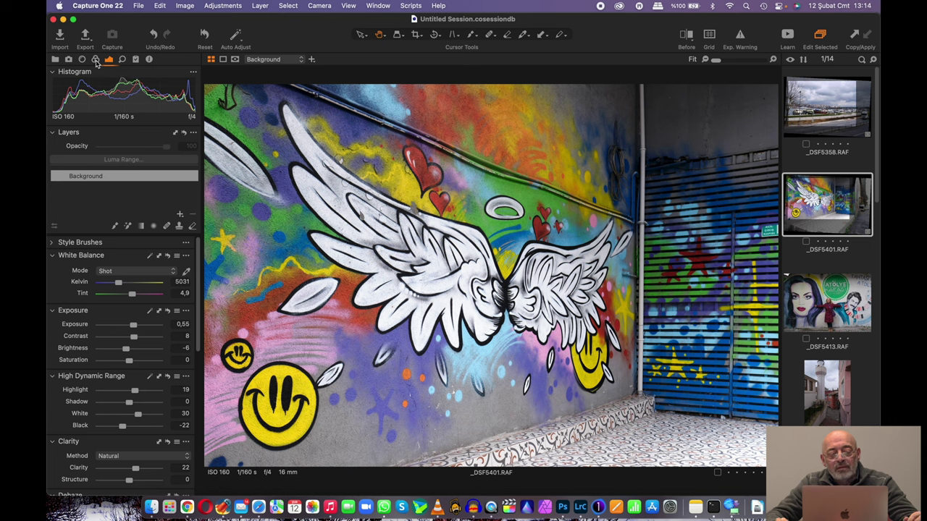
pyautogui.click(95, 60)
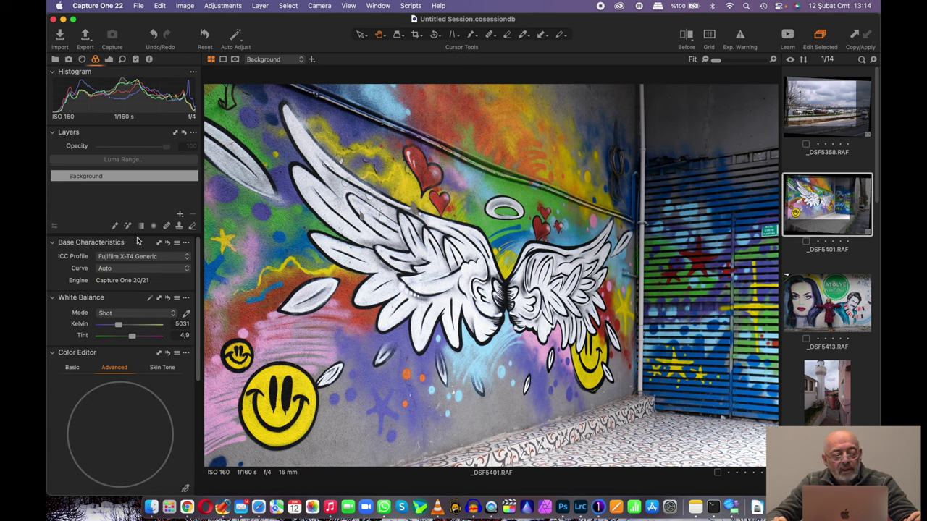
# Keep the Auto curve, try and reset the Kelvin slider, and show the Color Editor.
pyautogui.click(150, 272)
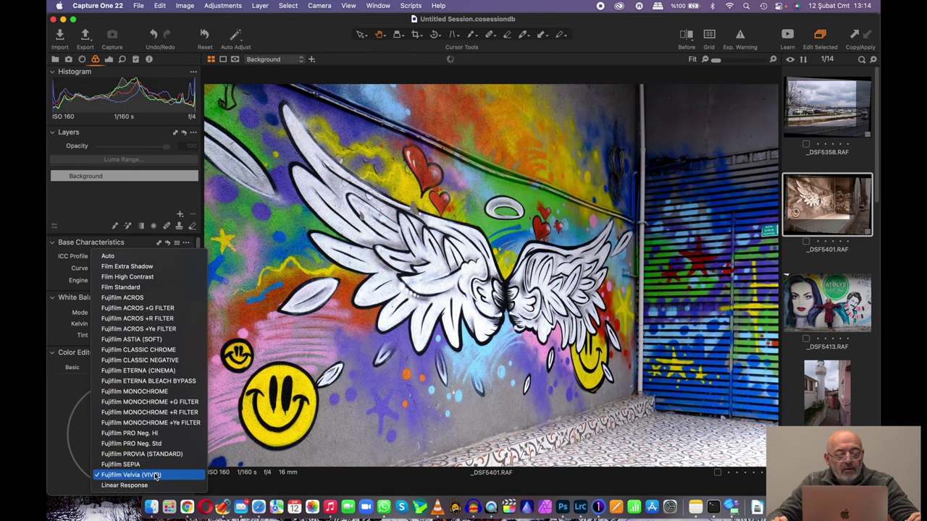
pyautogui.click(109, 256)
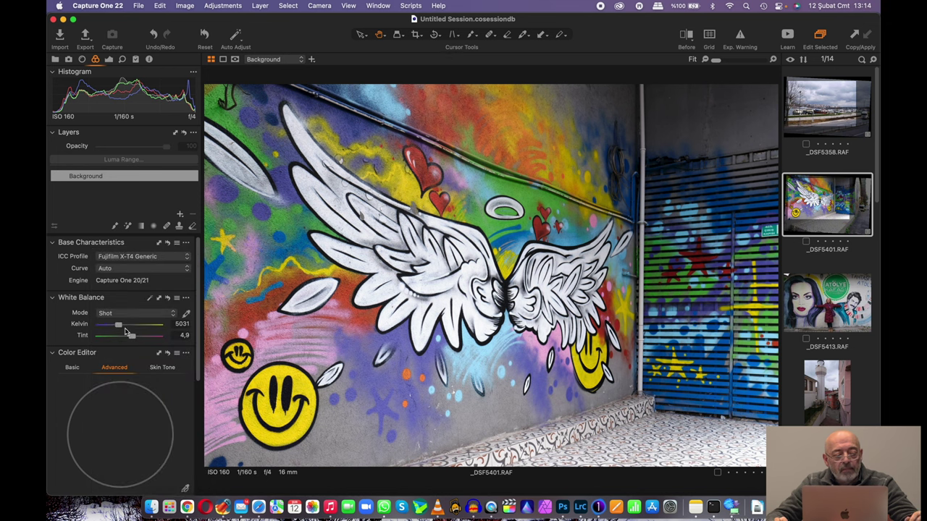
pyautogui.moveTo(119, 328); pyautogui.dragTo(126, 327)
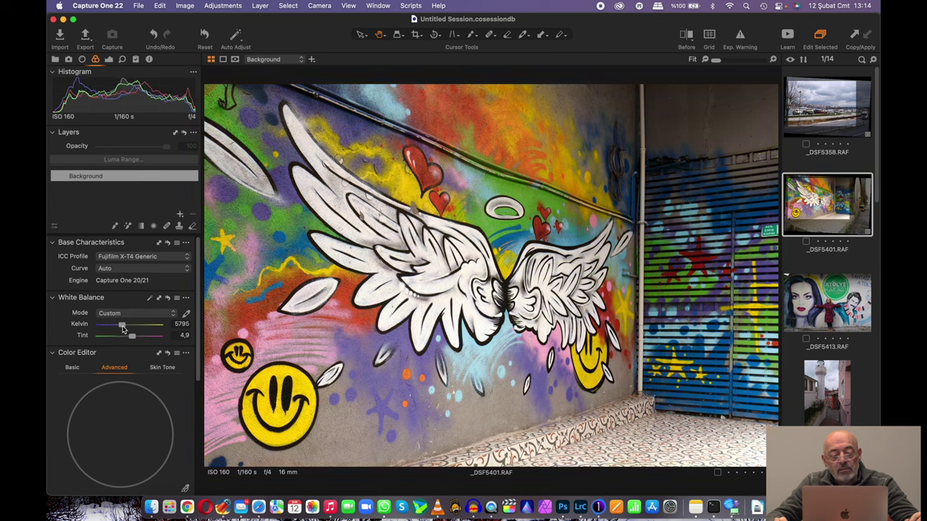
pyautogui.doubleClick(125, 325)
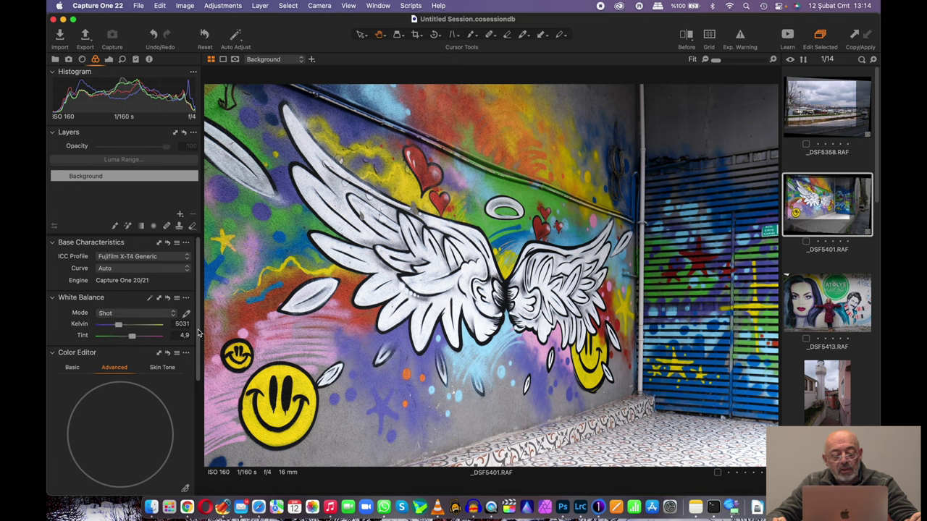
pyautogui.moveTo(198, 333); pyautogui.dragTo(196, 380)
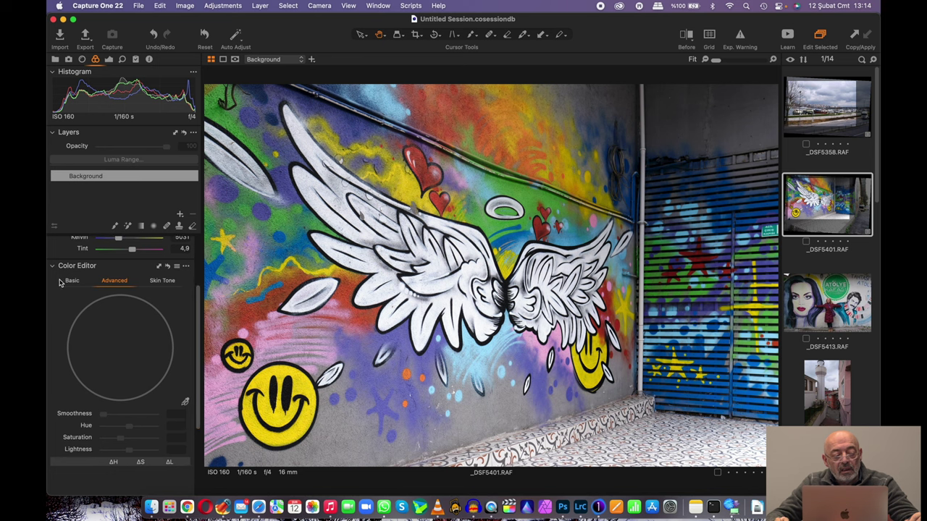
pyautogui.click(73, 281)
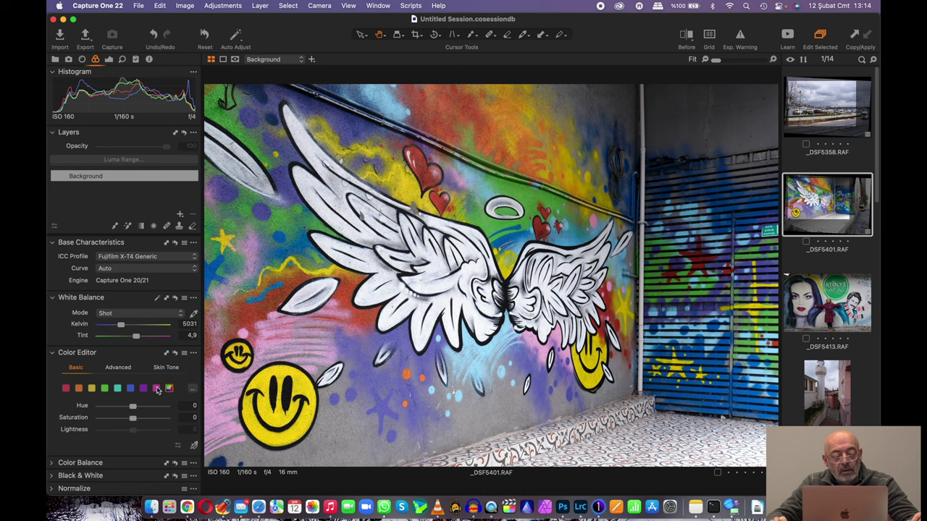
# Pick the red heart, set Smoothness 1, narrow the wedge, and raise Saturation to 66.
pyautogui.click(118, 368)
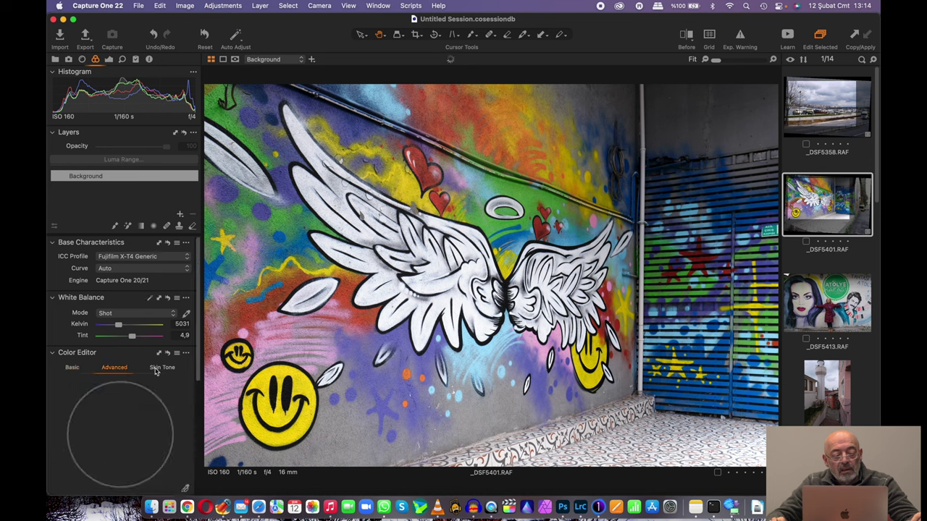
pyautogui.moveTo(197, 324); pyautogui.dragTo(200, 369)
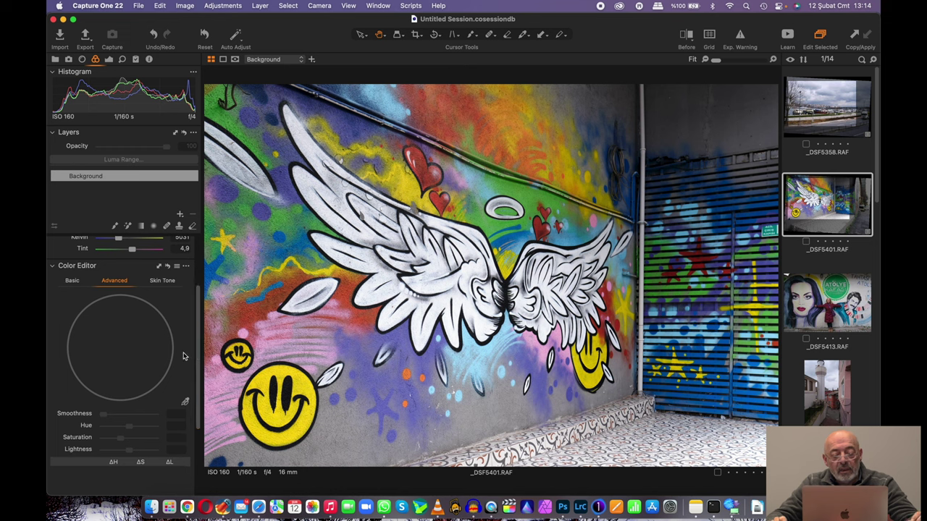
pyautogui.click(186, 404)
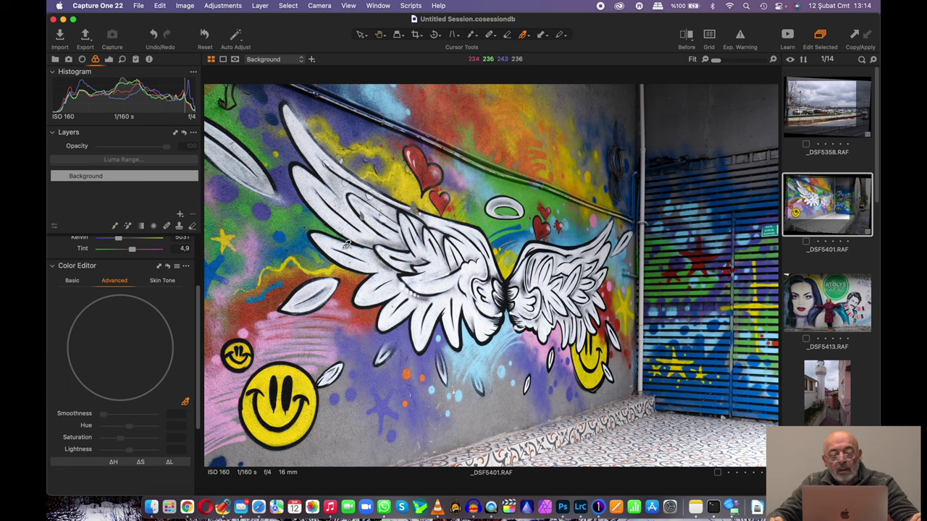
pyautogui.click(420, 167)
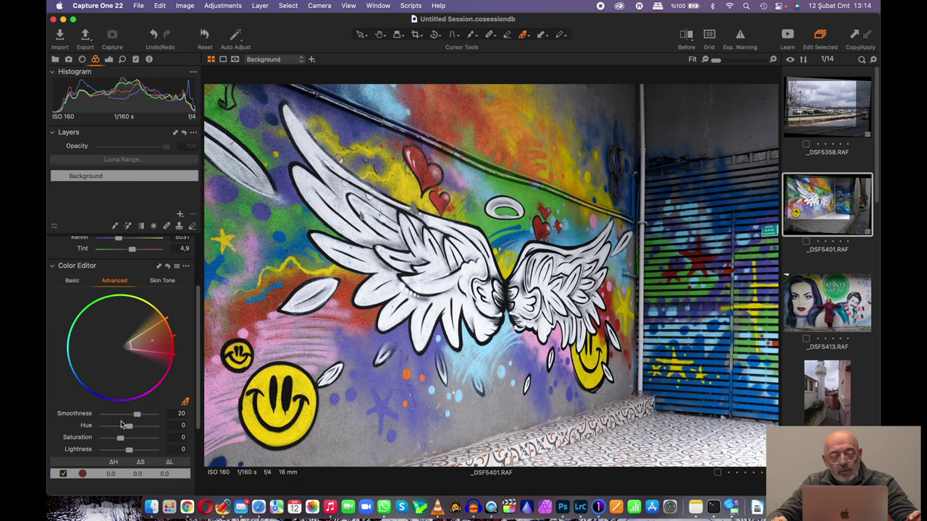
pyautogui.moveTo(137, 416); pyautogui.dragTo(72, 416)
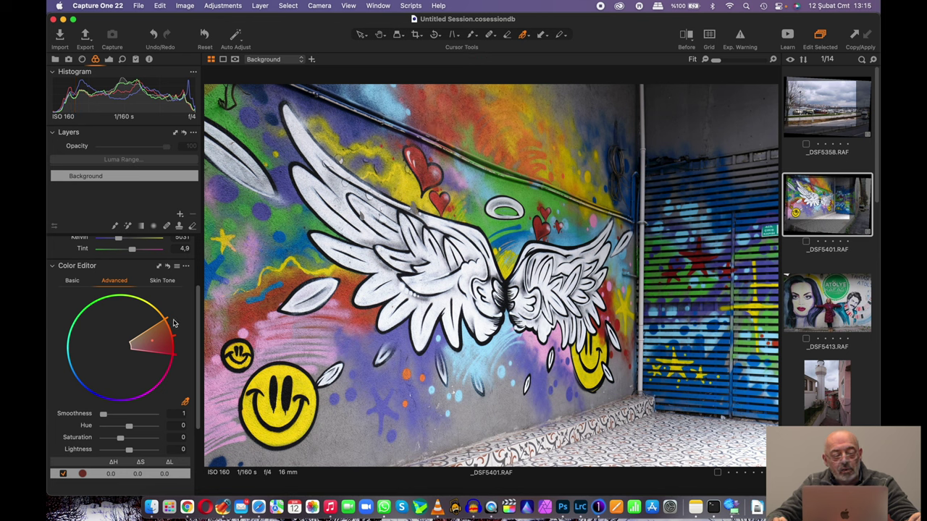
pyautogui.moveTo(167, 319); pyautogui.dragTo(176, 346)
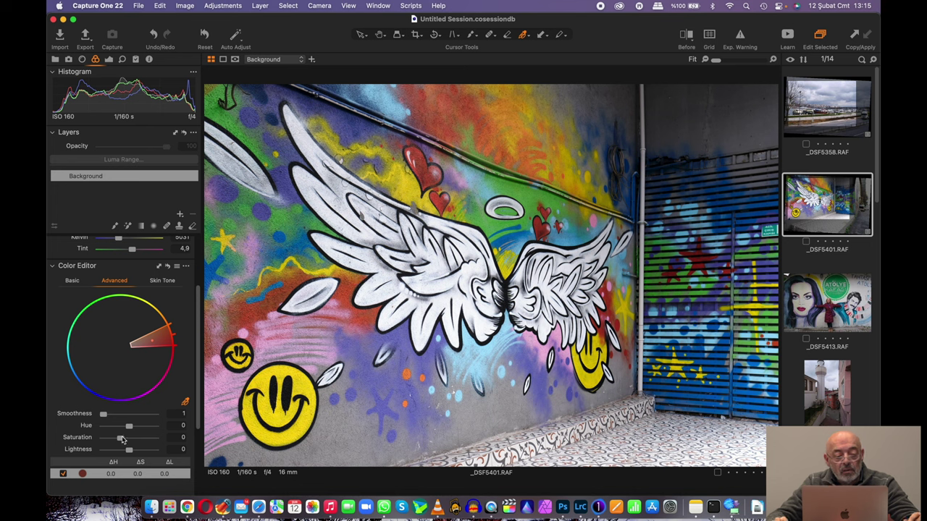
pyautogui.moveTo(120, 440); pyautogui.dragTo(132, 440)
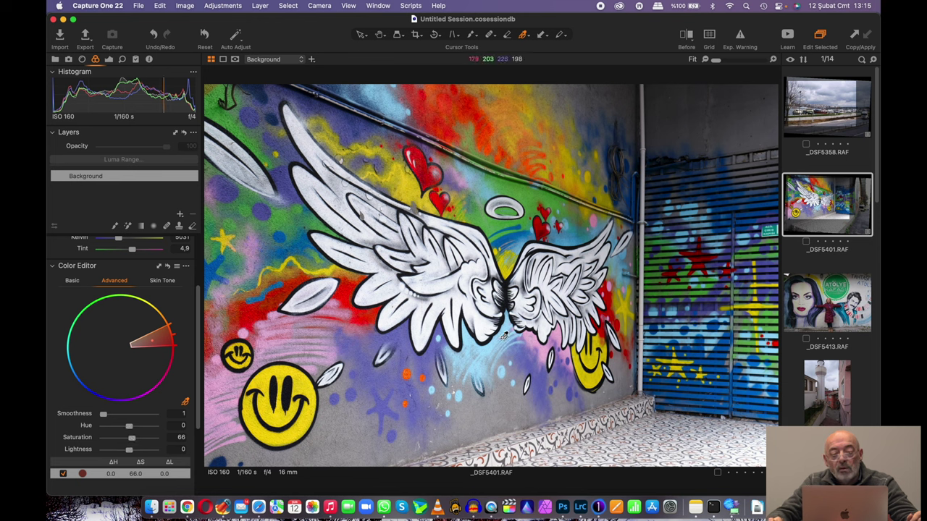
pyautogui.click(537, 106)
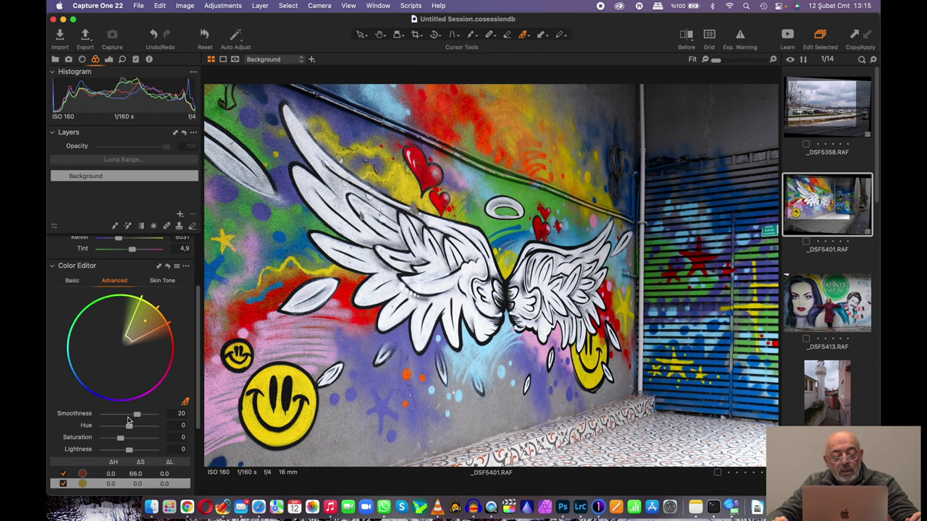
# Harden and narrow the yellow range and raise its Saturation to 105.9.
pyautogui.moveTo(137, 414); pyautogui.dragTo(83, 415)
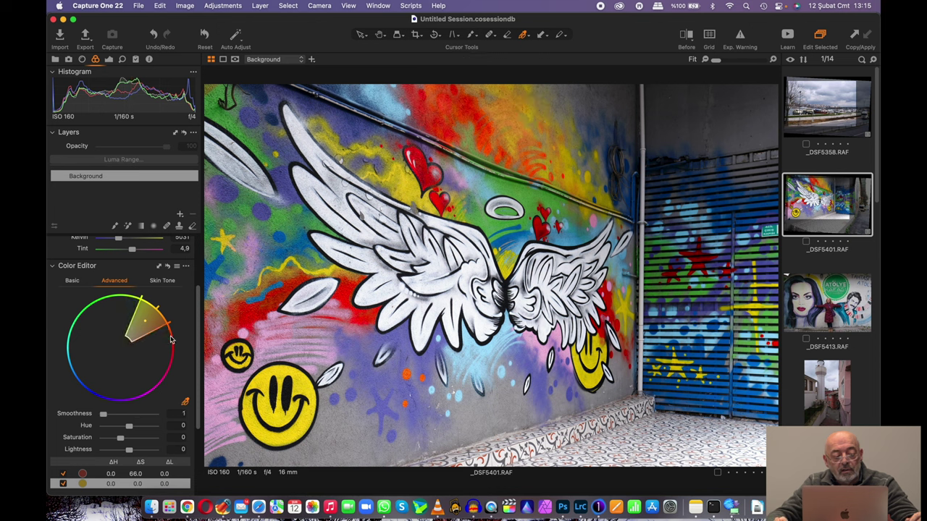
pyautogui.moveTo(171, 329); pyautogui.dragTo(168, 319)
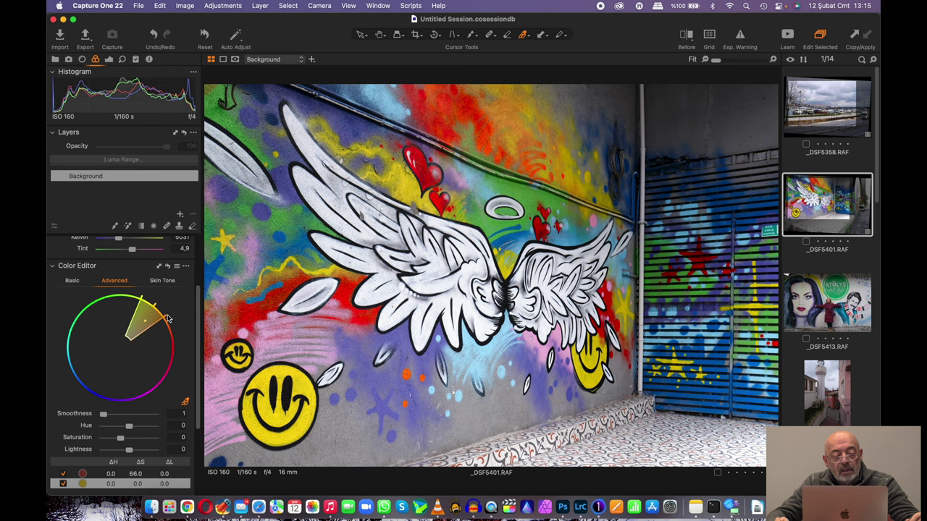
pyautogui.moveTo(142, 298); pyautogui.dragTo(149, 299)
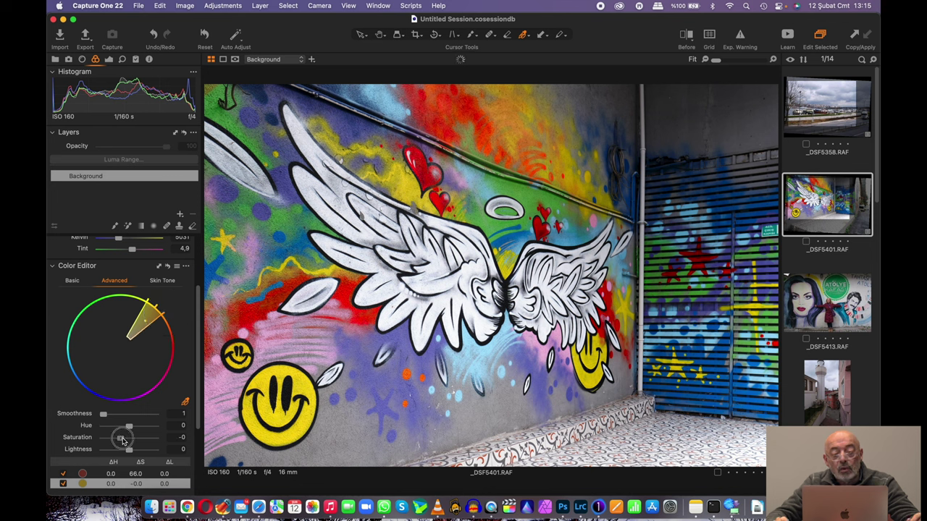
pyautogui.moveTo(121, 438); pyautogui.dragTo(141, 439)
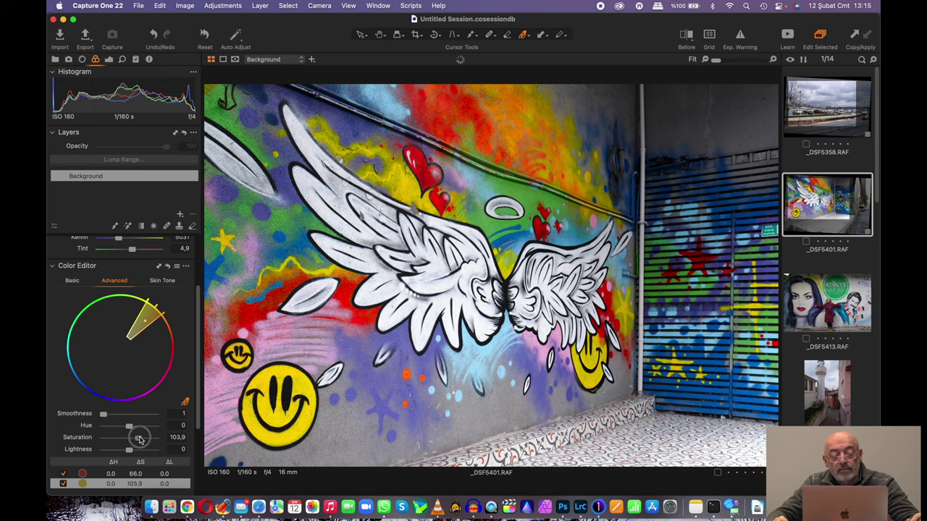
# Pick the shutter's blue, set Smoothness 1, narrow its wedge, and saturate it to 86.3.
pyautogui.click(711, 383)
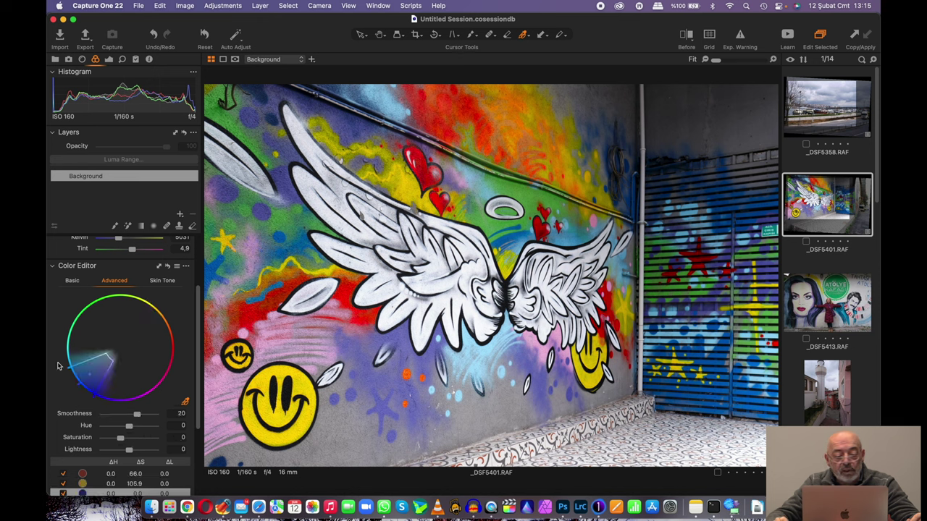
pyautogui.moveTo(137, 415); pyautogui.dragTo(74, 420)
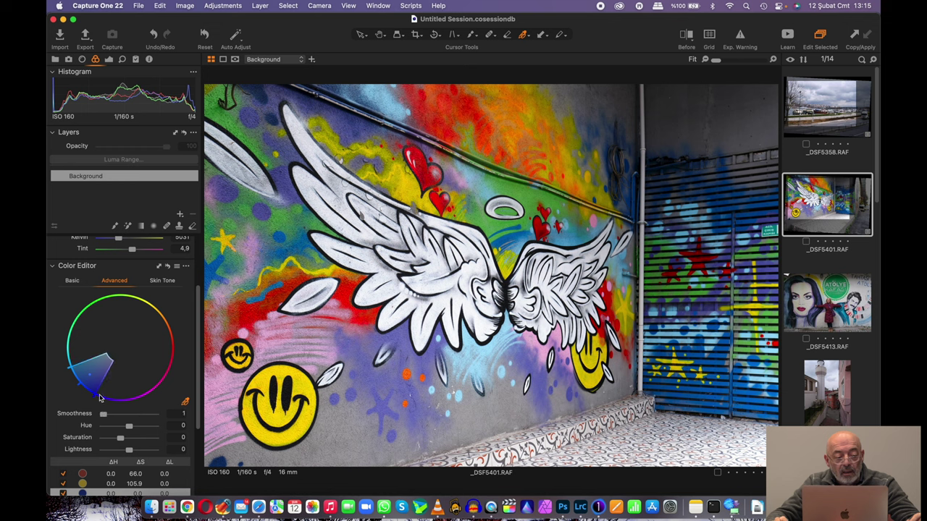
pyautogui.moveTo(74, 366); pyautogui.dragTo(91, 384)
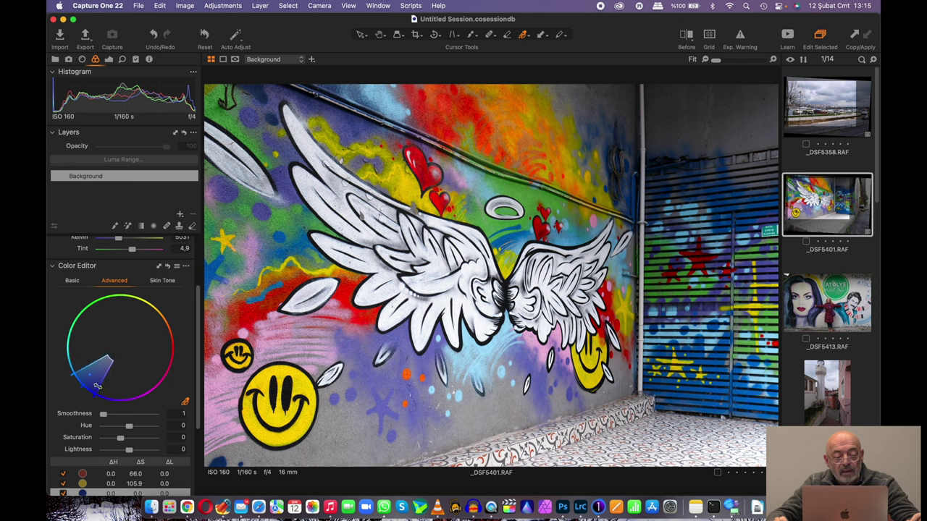
pyautogui.moveTo(97, 386); pyautogui.dragTo(92, 385)
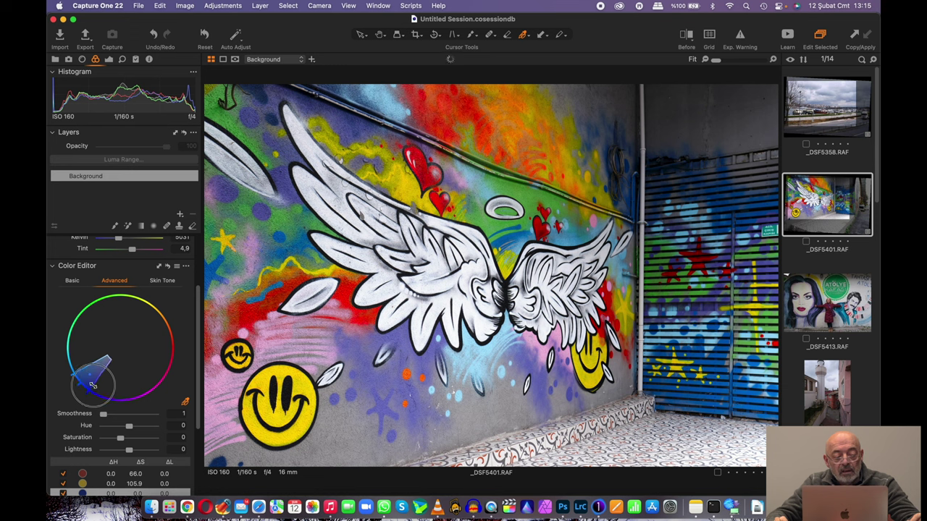
pyautogui.moveTo(93, 385); pyautogui.dragTo(93, 385)
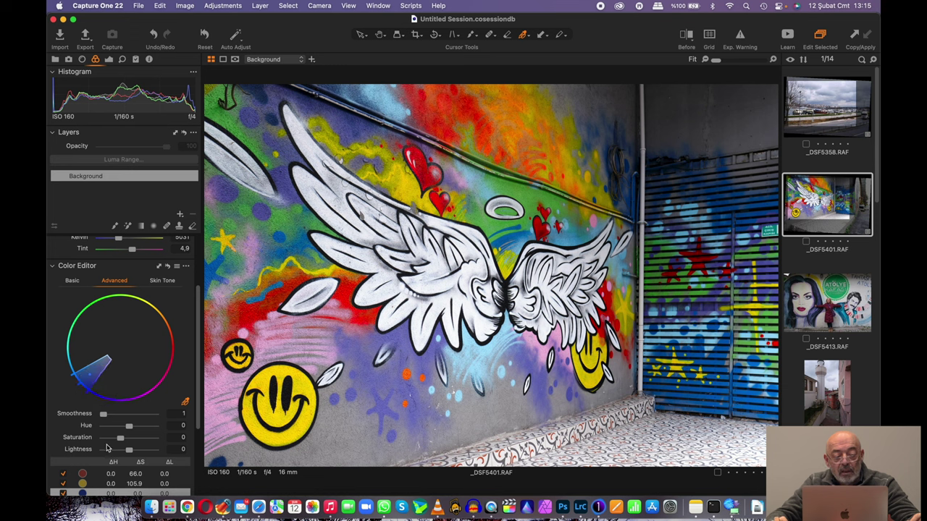
pyautogui.moveTo(120, 437); pyautogui.dragTo(134, 438)
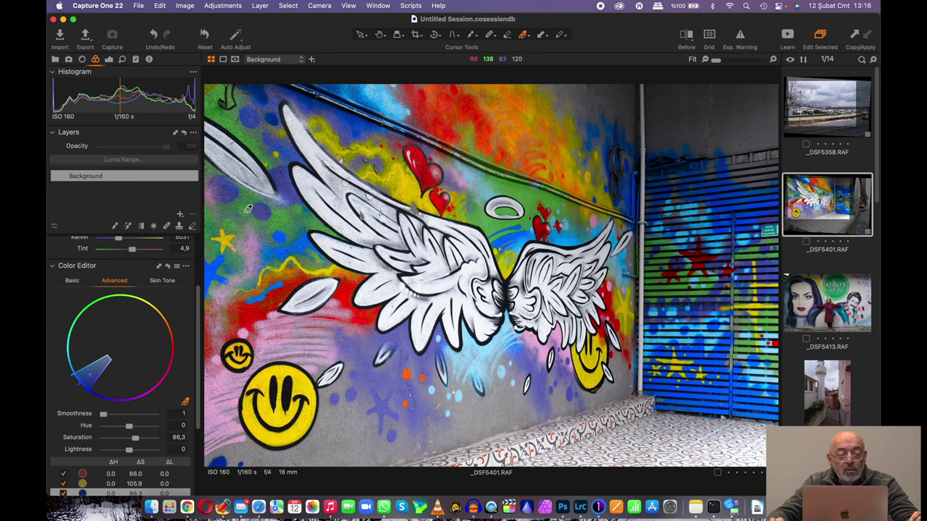
# Pick a wall green, set Smoothness 1, widen its wedge, and strongly raise Saturation.
pyautogui.click(248, 208)
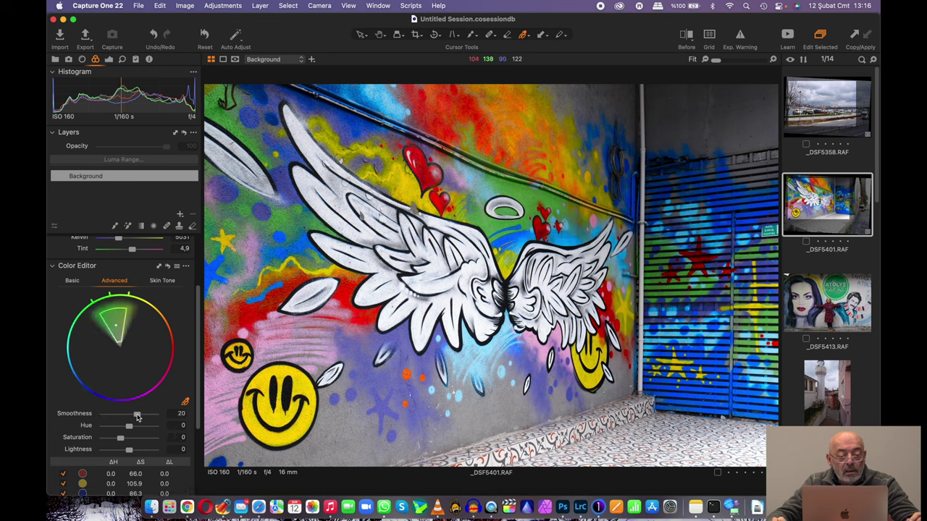
pyautogui.moveTo(138, 414); pyautogui.dragTo(80, 415)
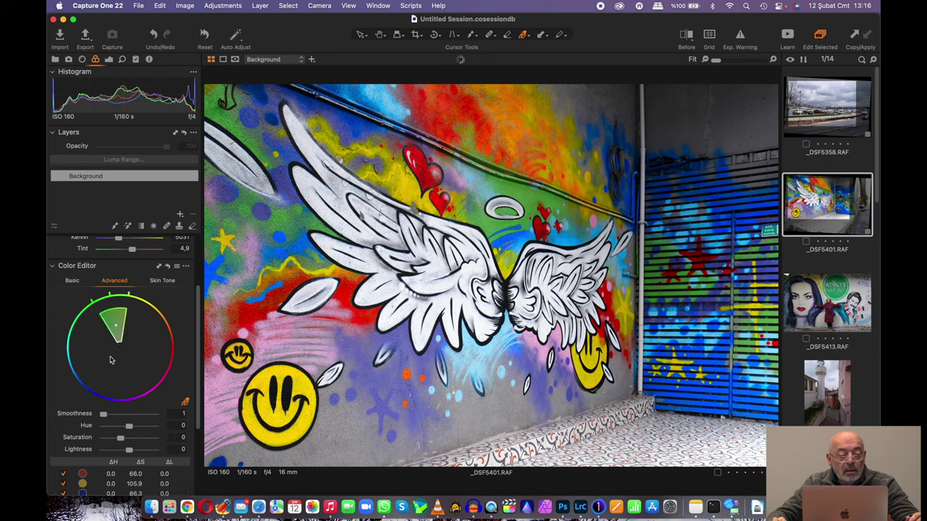
pyautogui.moveTo(126, 308)
pyautogui.mouseDown()
pyautogui.moveTo(111, 288)
pyautogui.moveTo(126, 305)
pyautogui.moveTo(115, 302)
pyautogui.mouseUp()
pyautogui.moveTo(120, 439); pyautogui.dragTo(138, 436)
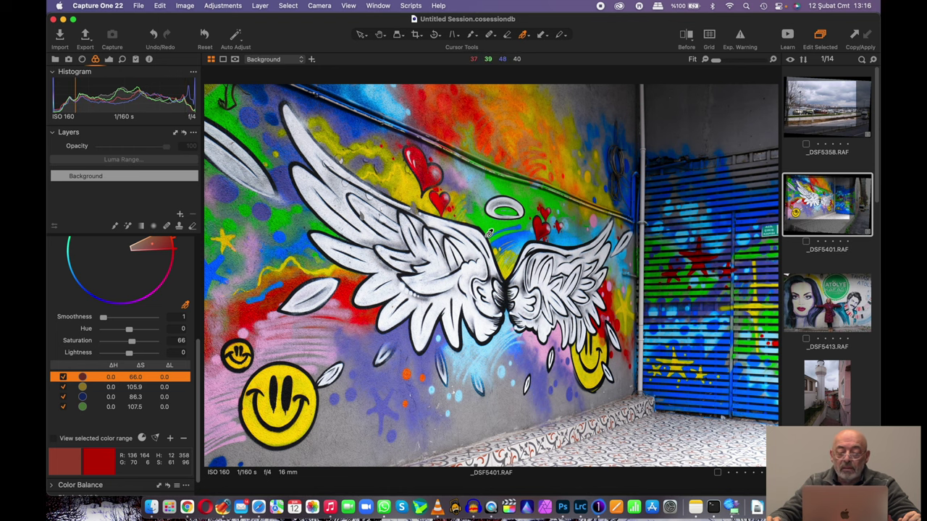
# Open the umbrella street photo _DSF5462.RAF from the browser.
pyautogui.scroll(-5, 828, 246)
pyautogui.click(830, 245)
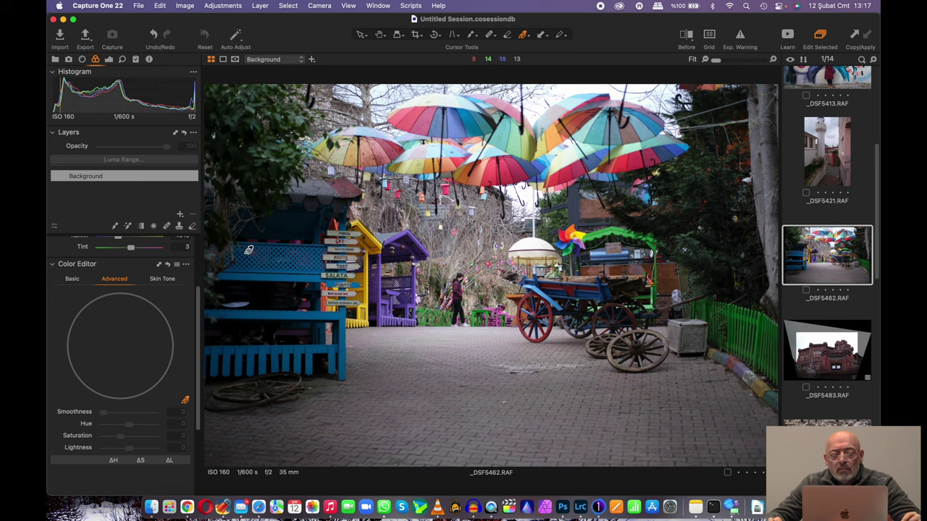
pyautogui.click(109, 59)
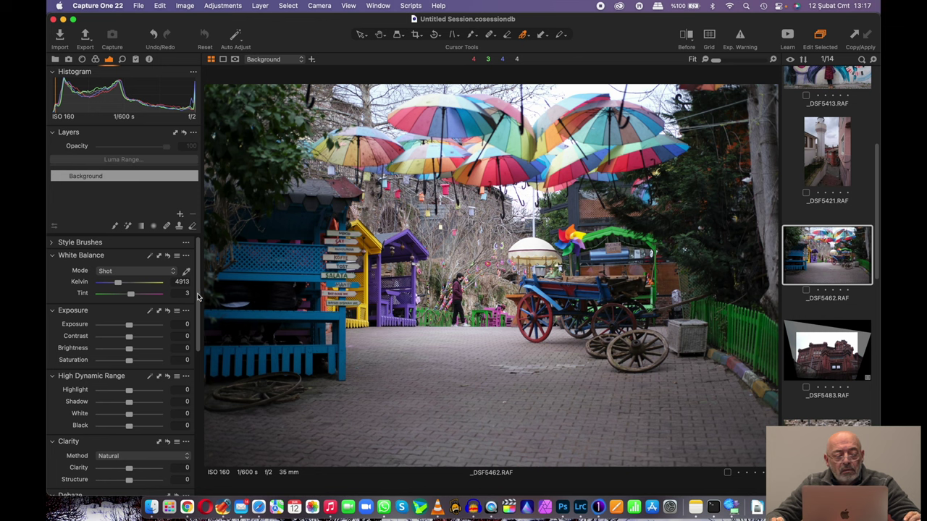
# Drag HDR Highlight to -71, then activate the Color Editor's colour picker.
pyautogui.moveTo(130, 392); pyautogui.dragTo(110, 392)
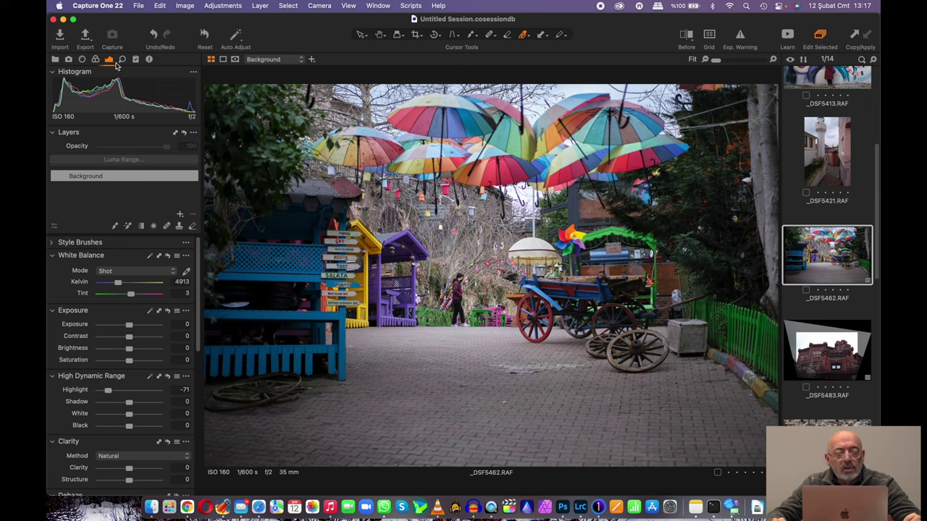
pyautogui.click(95, 60)
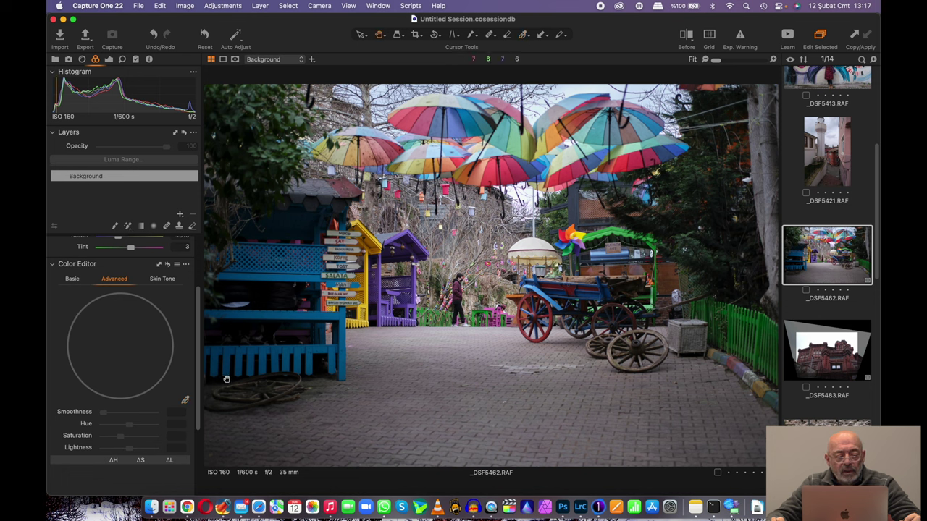
pyautogui.click(185, 400)
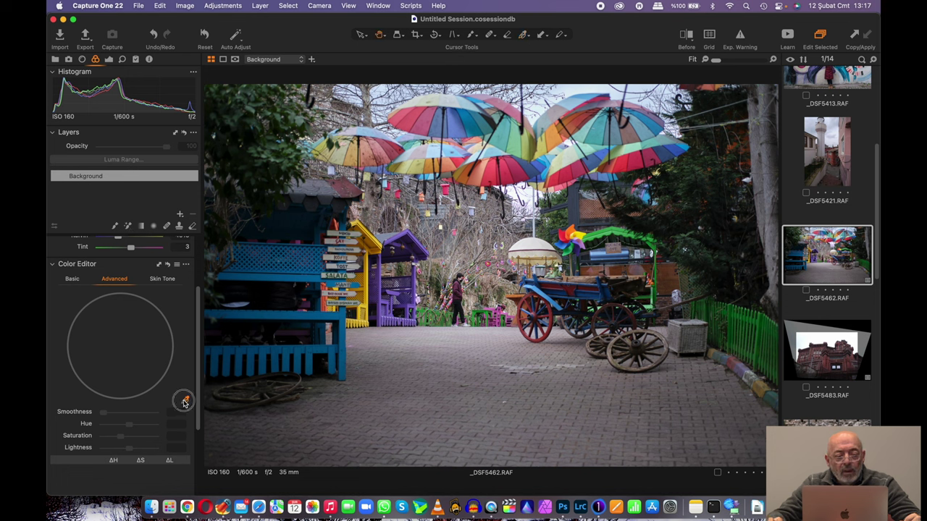
# Pick the bench blue, narrow its wedge, and lift its Lightness to 65.1.
pyautogui.click(265, 215)
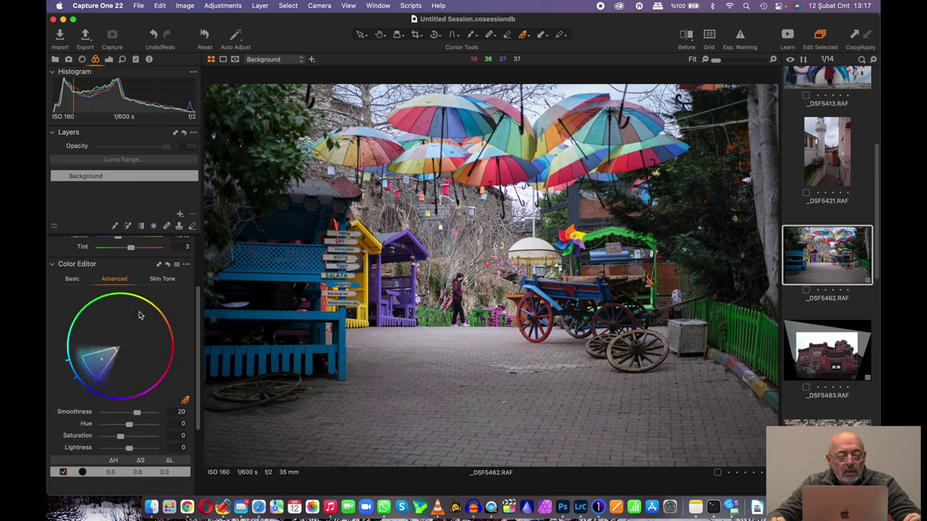
pyautogui.moveTo(89, 368)
pyautogui.mouseDown()
pyautogui.moveTo(92, 398)
pyautogui.moveTo(54, 414)
pyautogui.mouseUp()
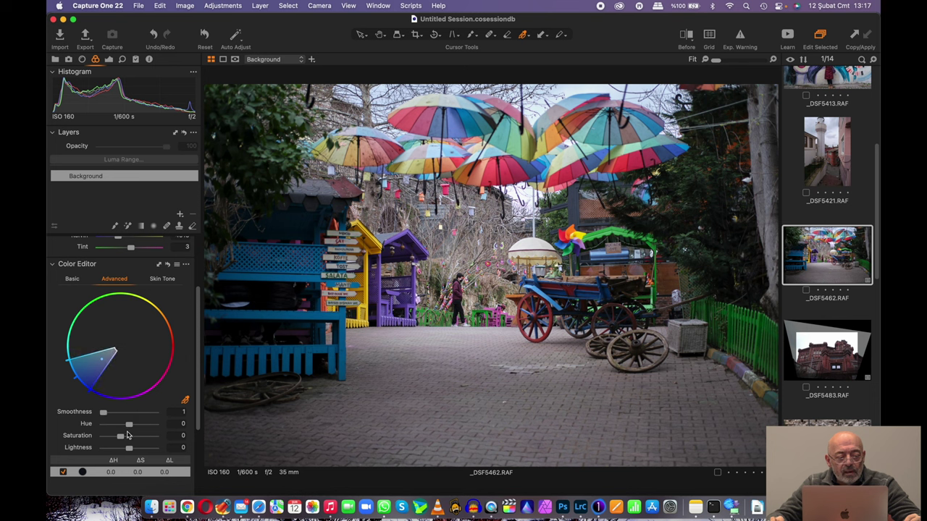
pyautogui.moveTo(129, 450); pyautogui.dragTo(144, 449)
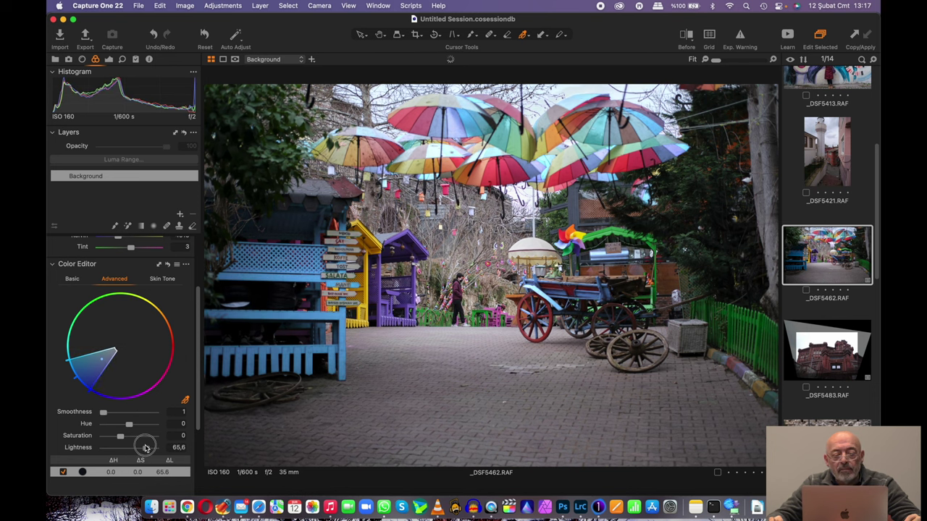
pyautogui.moveTo(144, 448); pyautogui.dragTo(144, 448)
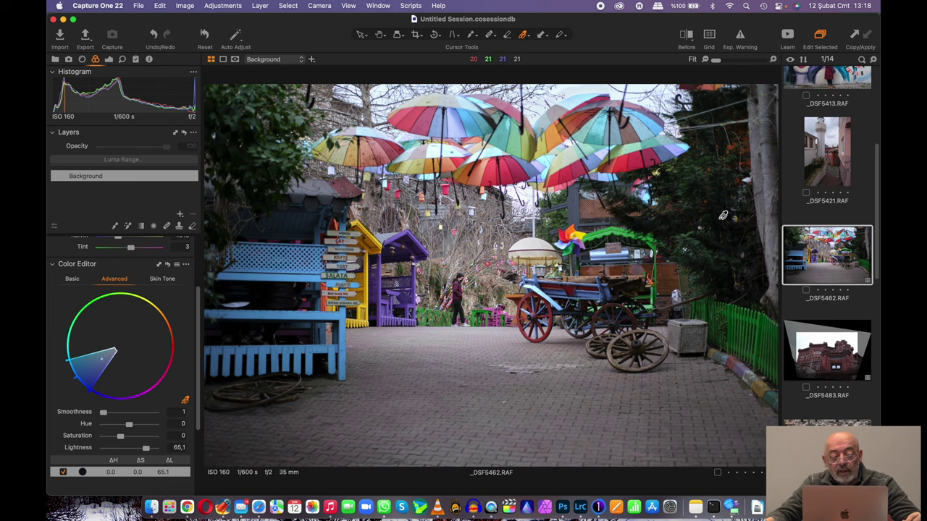
# Pick a foliage green, set Smoothness 1, raise its Lightness to 90, then sample the purple booths.
pyautogui.click(697, 239)
pyautogui.click(698, 239)
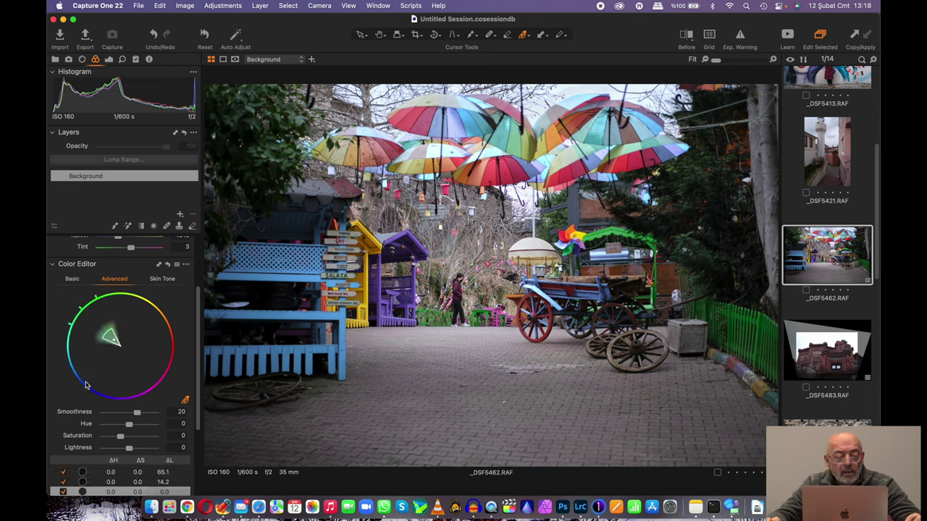
pyautogui.moveTo(140, 414); pyautogui.dragTo(97, 374)
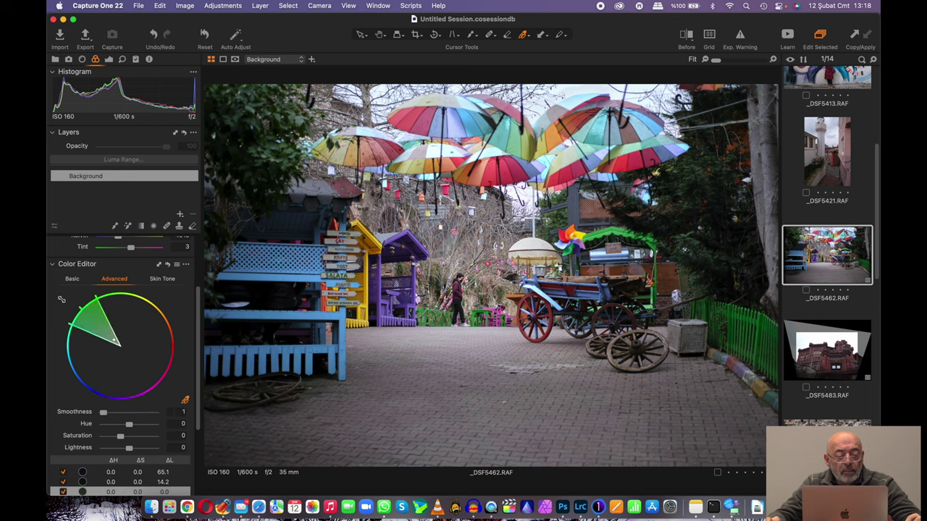
pyautogui.moveTo(129, 450); pyautogui.dragTo(151, 448)
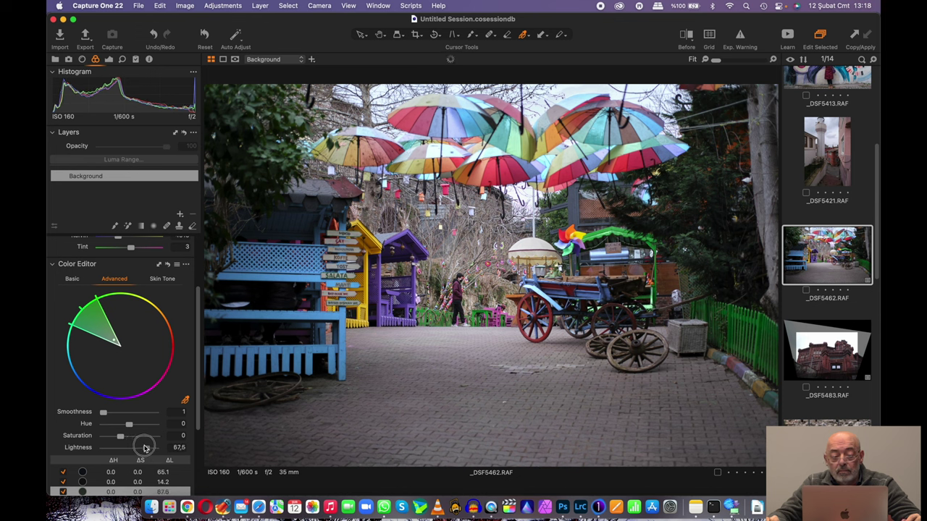
pyautogui.moveTo(151, 449); pyautogui.dragTo(151, 450)
pyautogui.scroll(5, 165, 418)
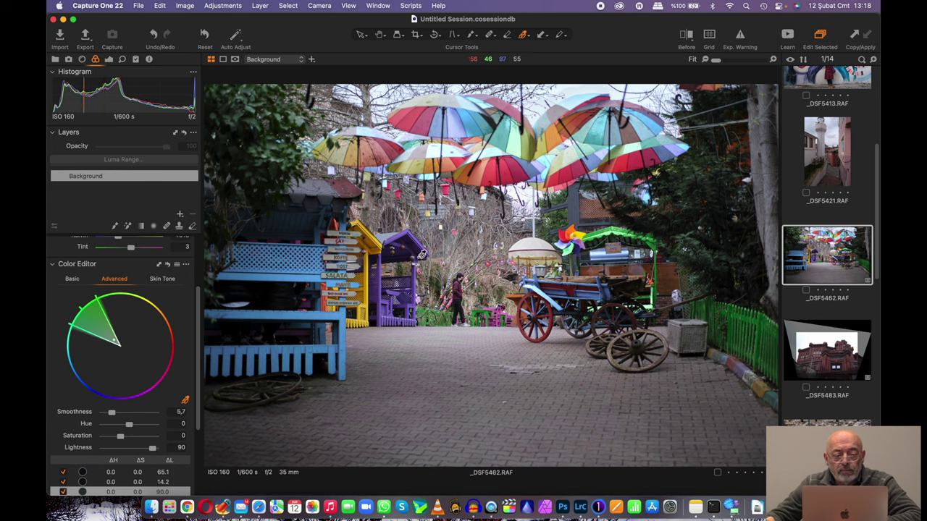
pyautogui.click(381, 286)
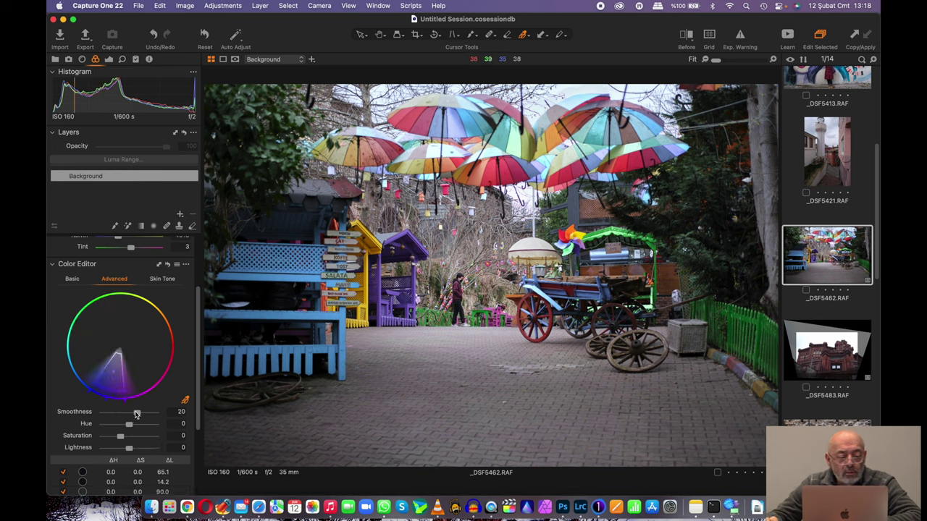
# Give the purple range Smoothness 1, Lightness 14.9, and Hue +30.
pyautogui.moveTo(135, 414); pyautogui.dragTo(57, 412)
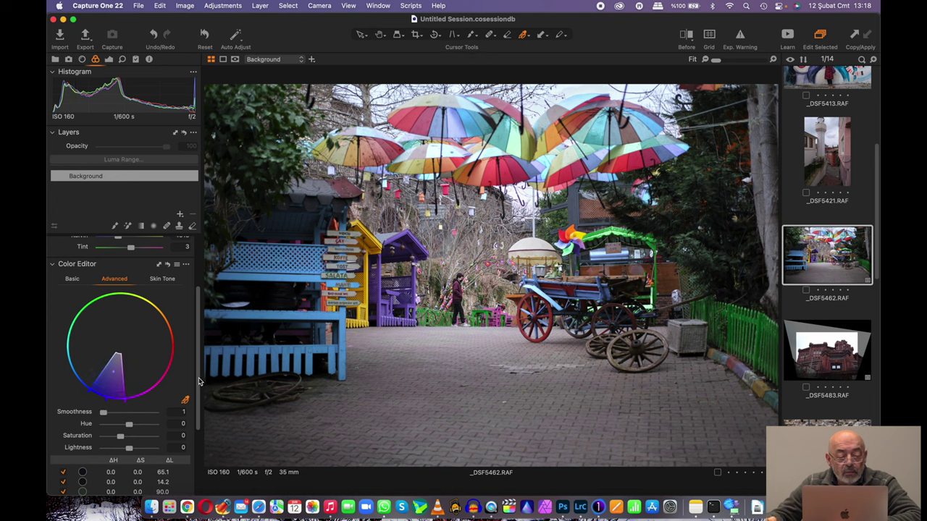
pyautogui.scroll(-2, 199, 390)
pyautogui.scroll(-5, 200, 391)
pyautogui.moveTo(129, 379); pyautogui.dragTo(134, 382)
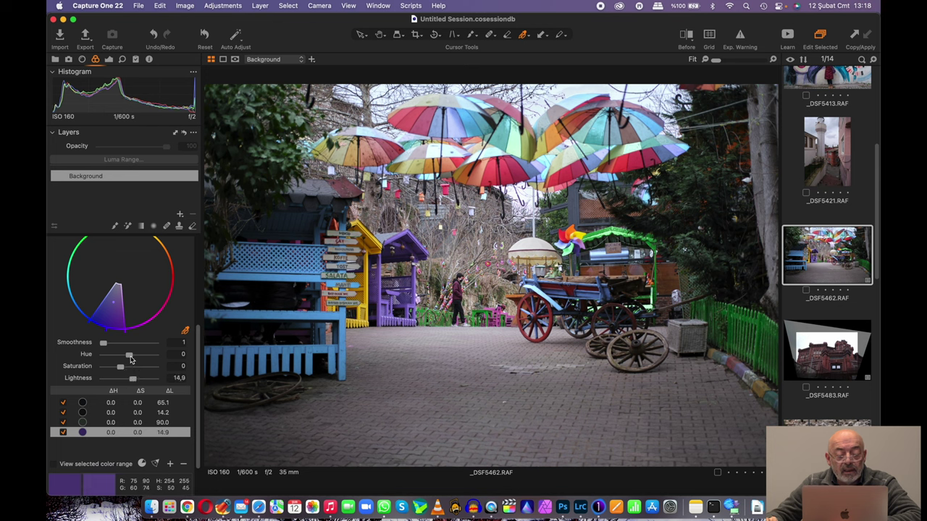
pyautogui.moveTo(131, 356); pyautogui.dragTo(168, 355)
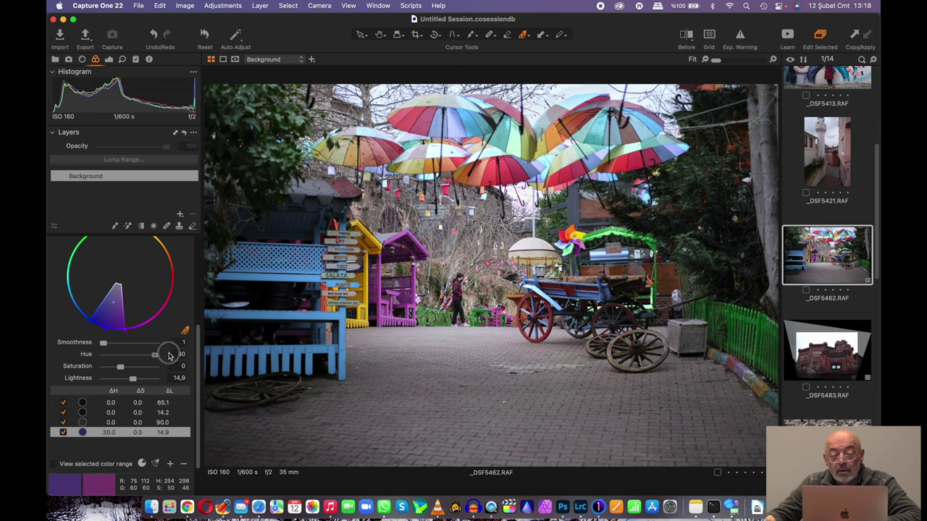
pyautogui.moveTo(168, 356); pyautogui.dragTo(58, 364)
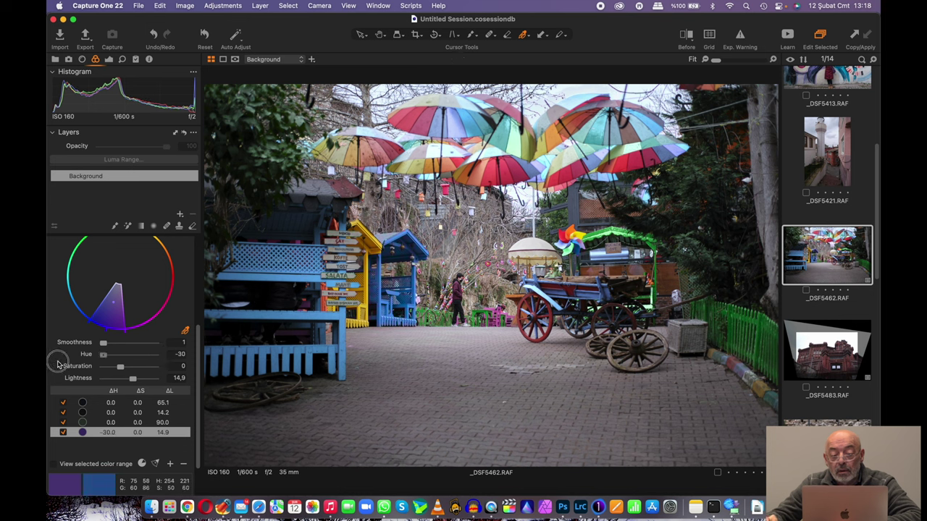
pyautogui.moveTo(103, 356); pyautogui.dragTo(195, 374)
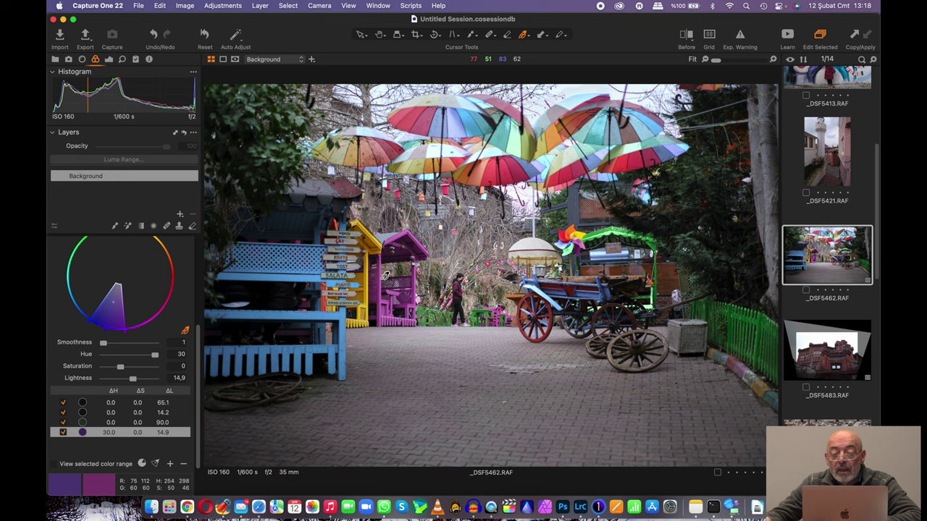
# Pick an umbrella red, set Smoothness 1, and narrow the red slice.
pyautogui.click(639, 158)
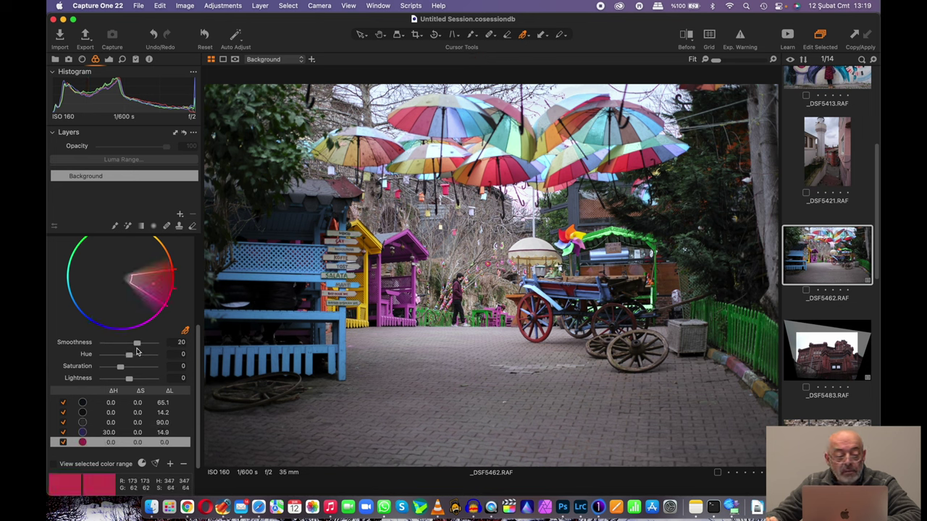
pyautogui.moveTo(137, 343); pyautogui.dragTo(52, 347)
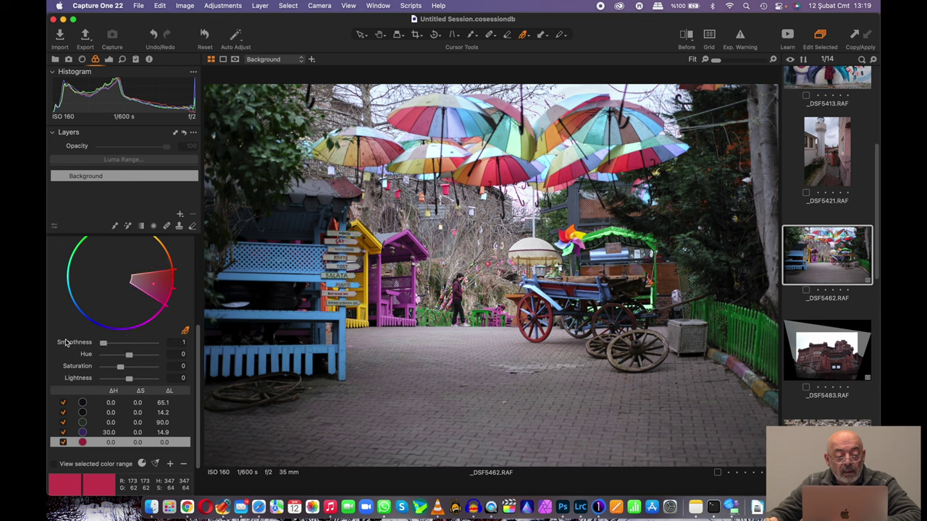
pyautogui.moveTo(163, 272); pyautogui.dragTo(166, 269)
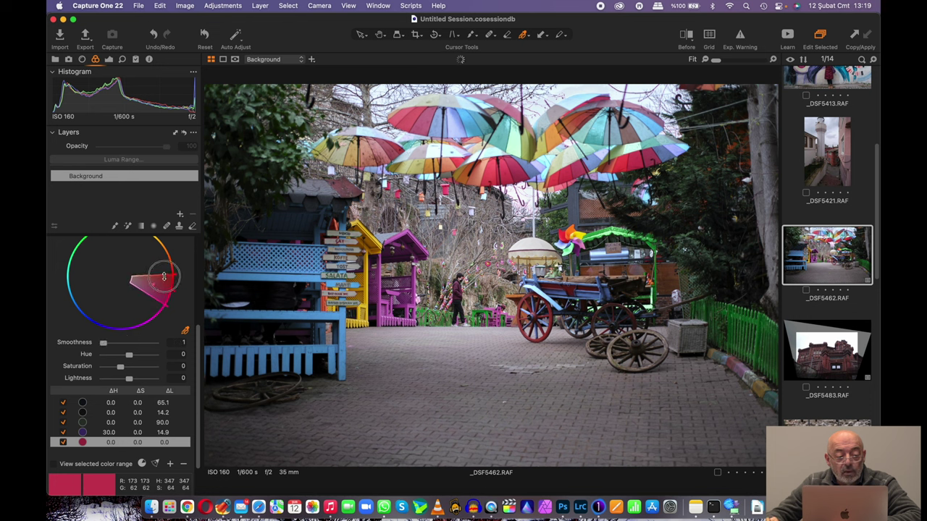
pyautogui.moveTo(162, 305); pyautogui.dragTo(168, 296)
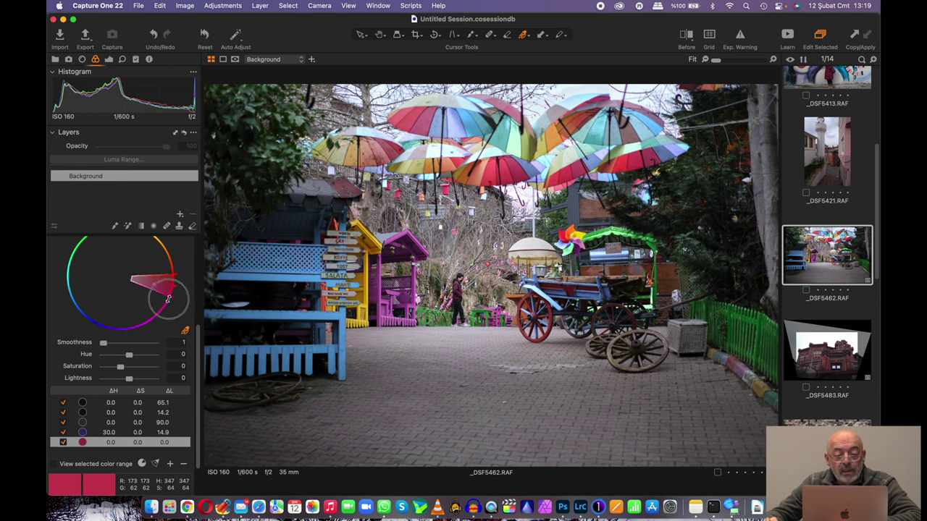
pyautogui.click(168, 274)
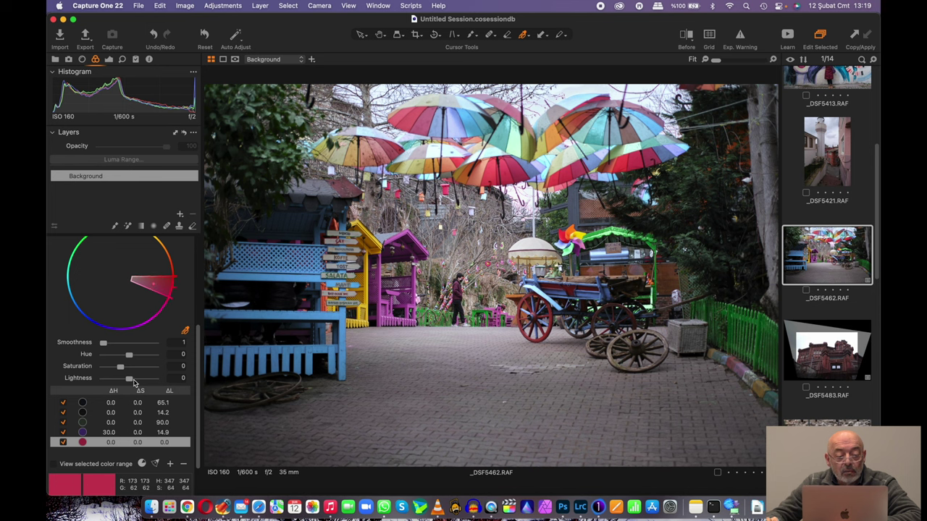
# Set the red range to Lightness -16.4 and Hue -30, then add a green range.
pyautogui.moveTo(133, 383); pyautogui.dragTo(129, 383)
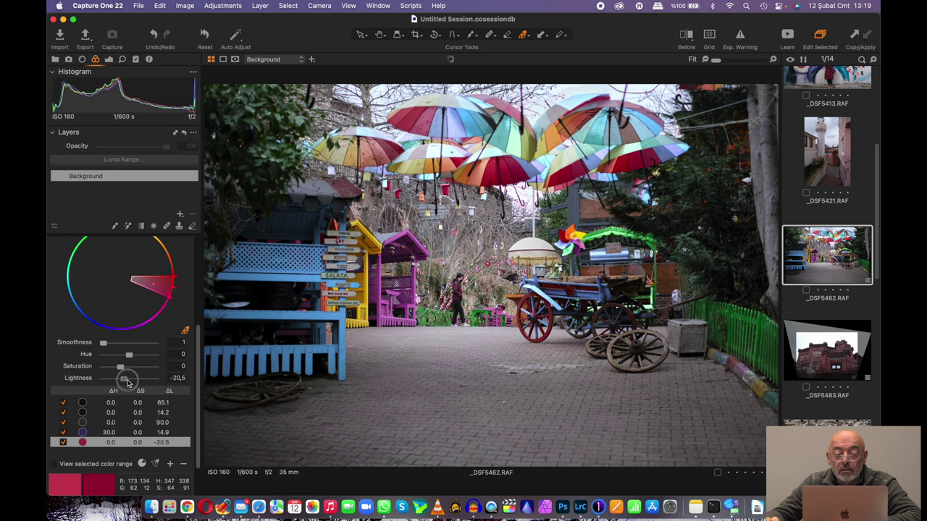
pyautogui.moveTo(129, 357); pyautogui.dragTo(67, 356)
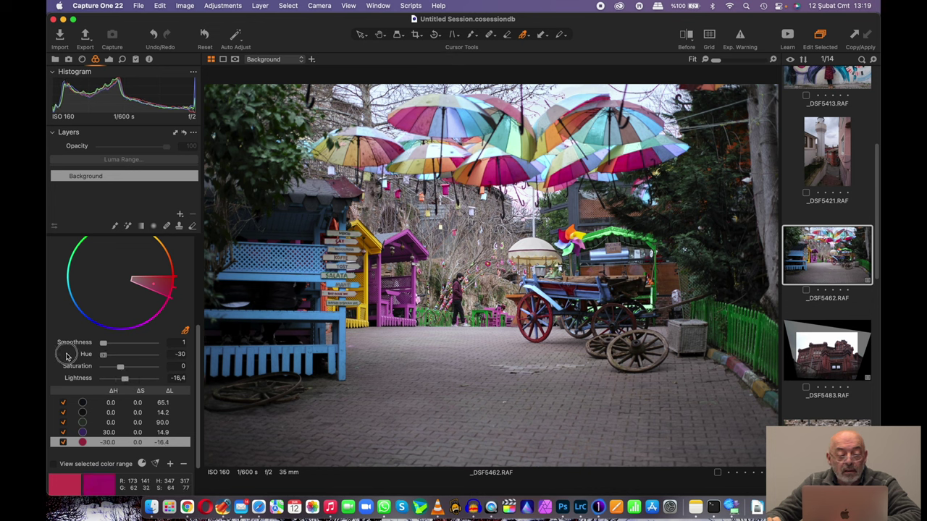
pyautogui.moveTo(67, 357); pyautogui.dragTo(214, 353)
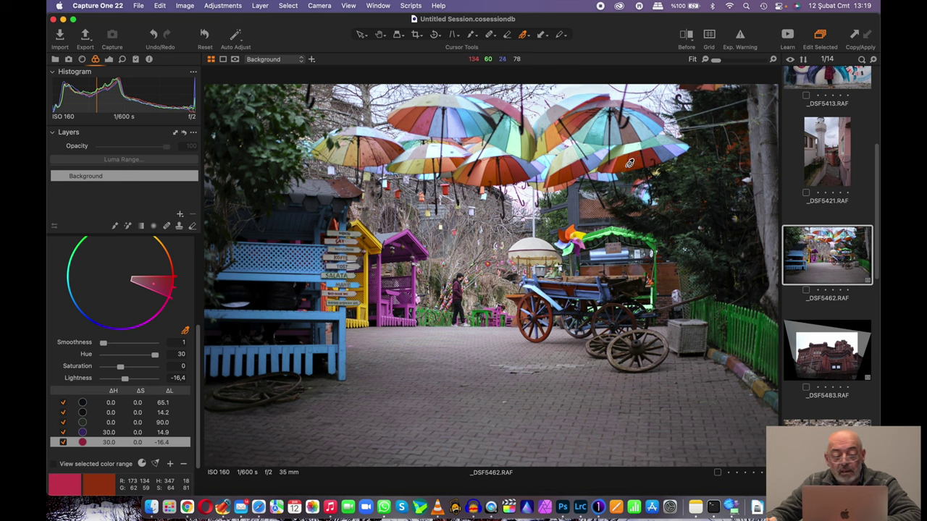
pyautogui.moveTo(155, 356); pyautogui.dragTo(55, 360)
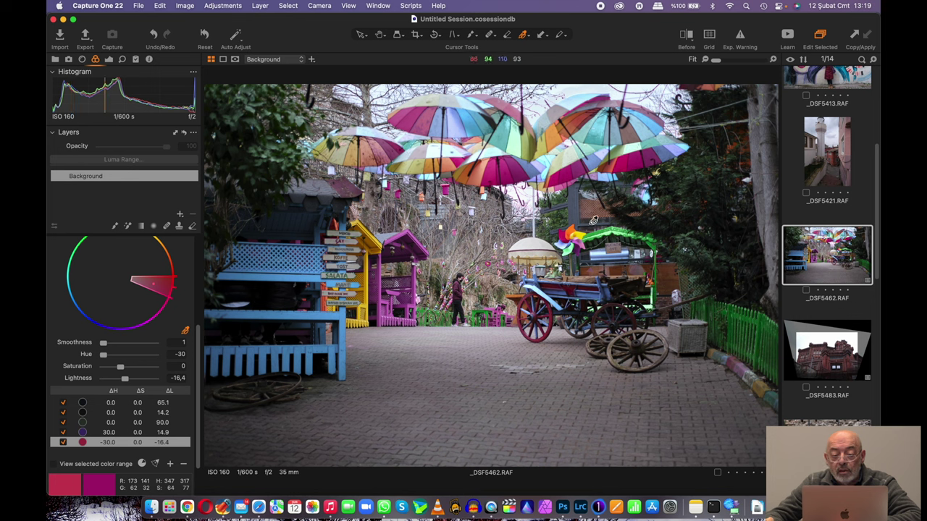
pyautogui.click(603, 228)
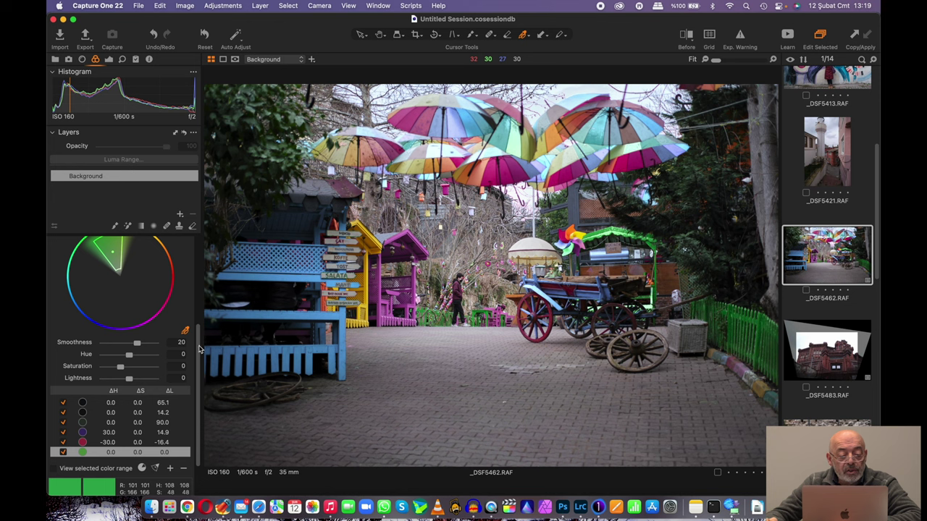
# Give the green colour range Smoothness 1 and widen its slice on the colour wheel.
pyautogui.scroll(2, 199, 366)
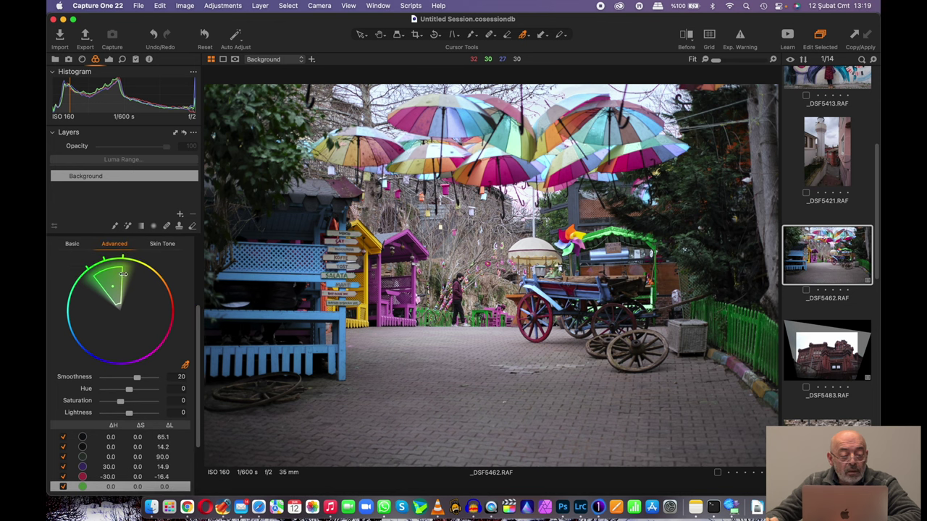
pyautogui.moveTo(137, 379); pyautogui.dragTo(52, 377)
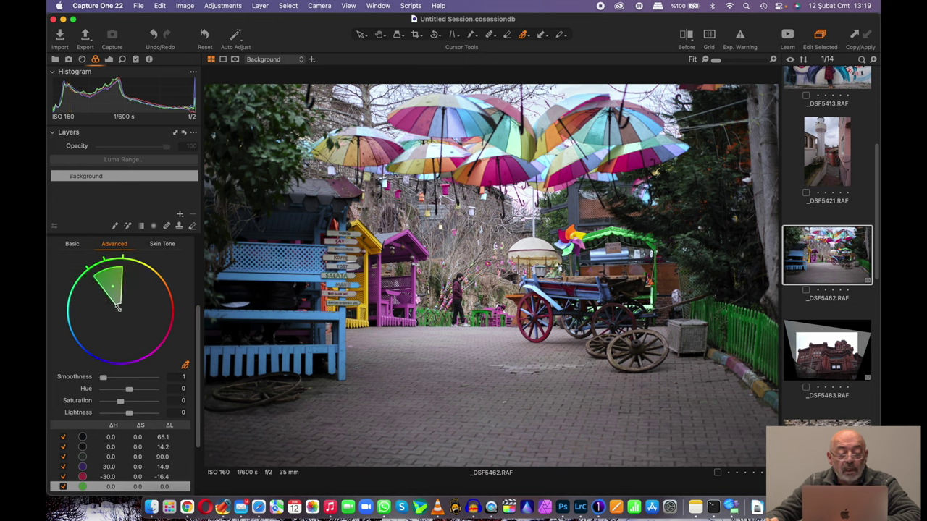
pyautogui.moveTo(107, 270)
pyautogui.mouseDown()
pyautogui.moveTo(103, 250)
pyautogui.moveTo(116, 271)
pyautogui.moveTo(94, 277)
pyautogui.mouseUp()
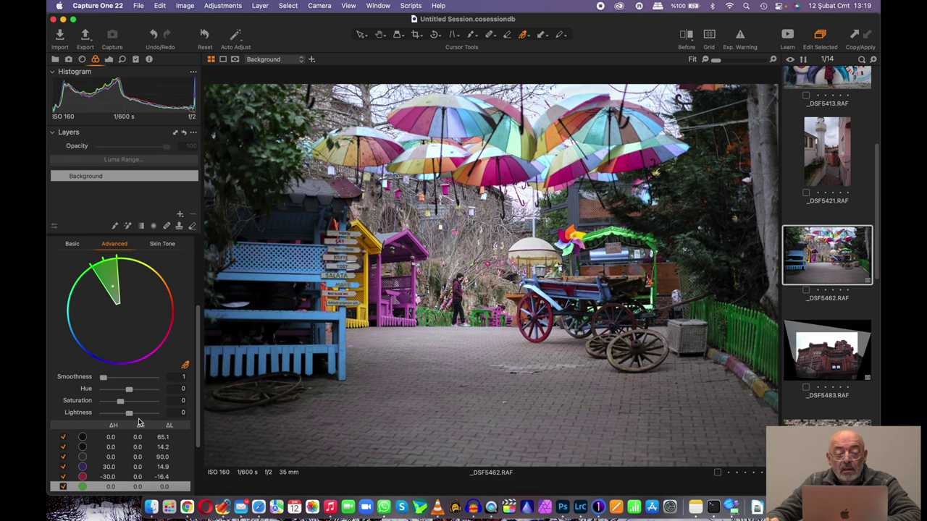
# Brighten the greens to Lightness 18.1 and shift their hue to -30.
pyautogui.moveTo(129, 414); pyautogui.dragTo(134, 414)
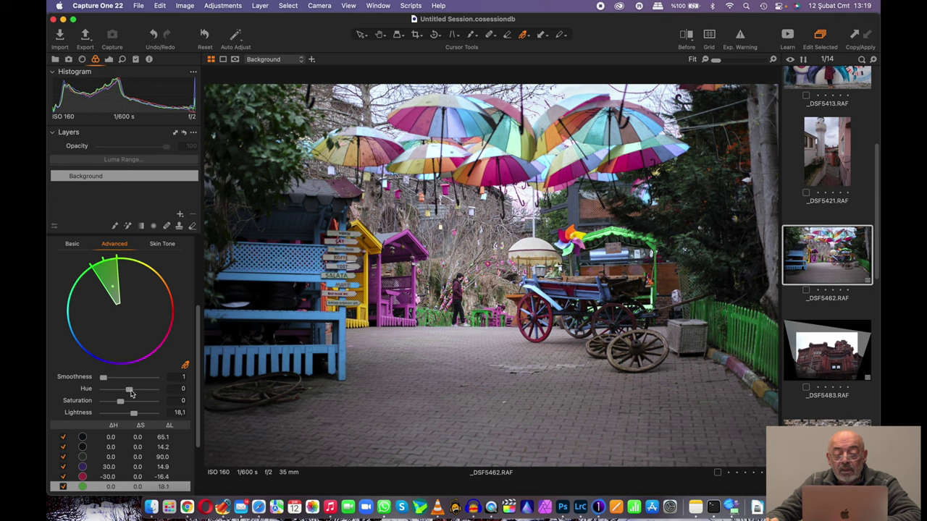
pyautogui.moveTo(130, 390); pyautogui.dragTo(155, 388)
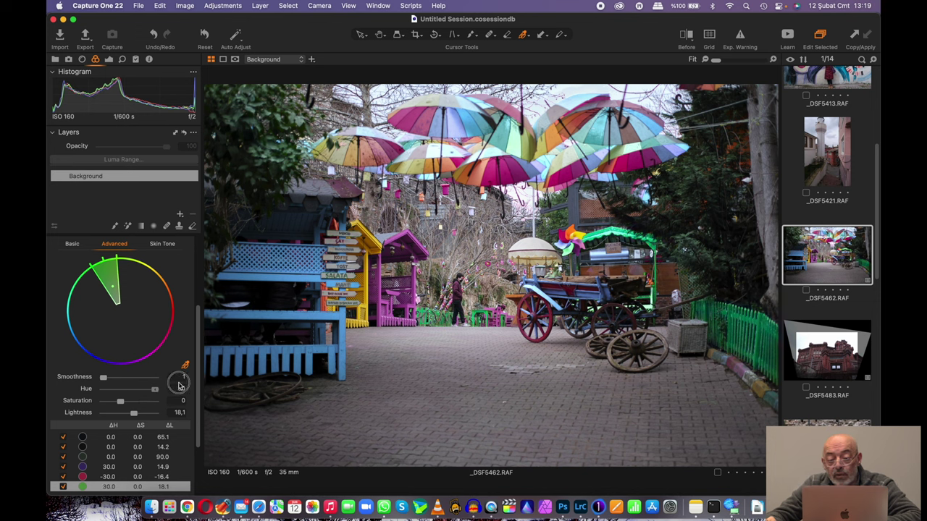
pyautogui.moveTo(179, 385); pyautogui.dragTo(58, 400)
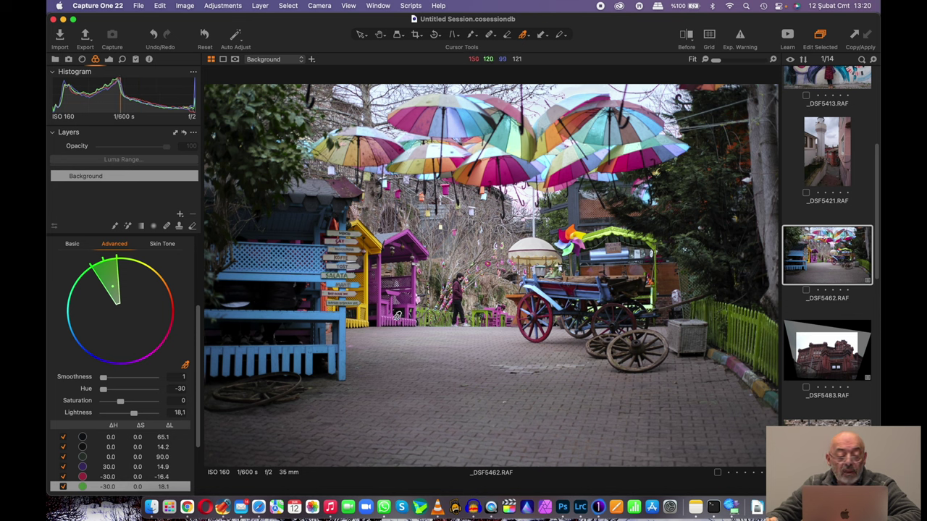
# Add a blue colour range with Smoothness 1 and a reshaped slice on the wheel.
pyautogui.click(309, 313)
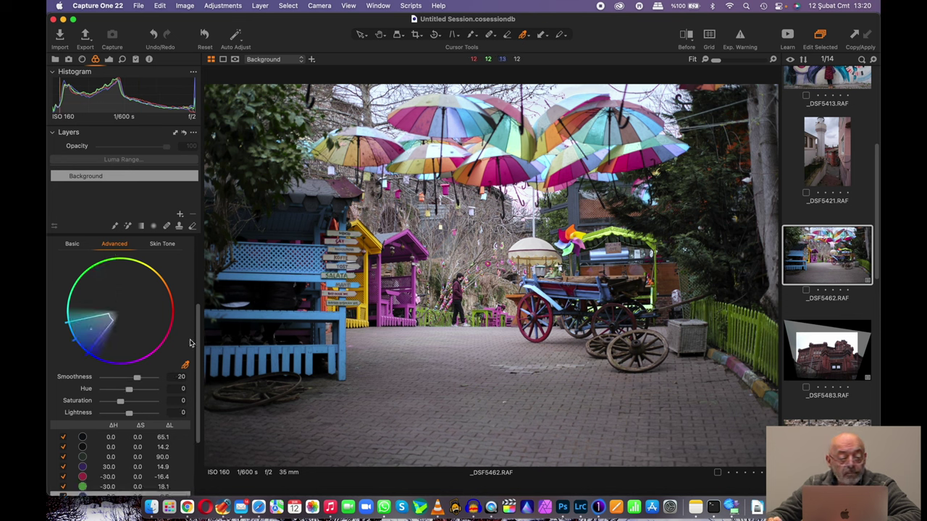
pyautogui.moveTo(137, 380); pyautogui.dragTo(94, 376)
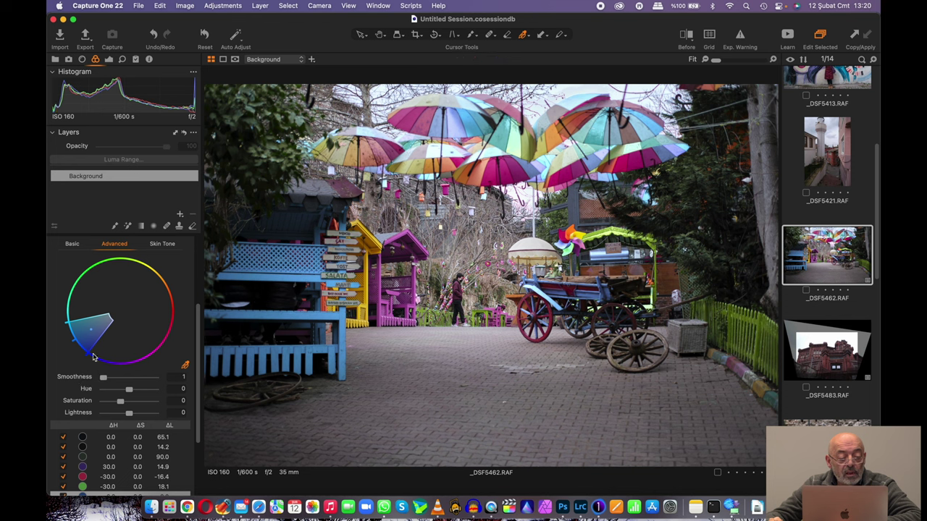
pyautogui.moveTo(82, 319); pyautogui.dragTo(87, 342)
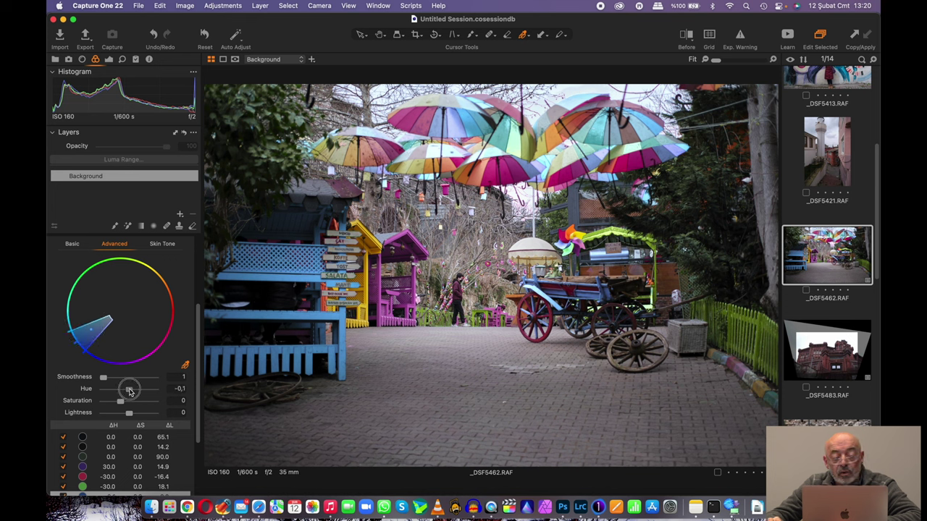
# Turn the blue benches and cart purple with a +30 hue shift, then reset the colour edits.
pyautogui.moveTo(131, 391); pyautogui.dragTo(193, 395)
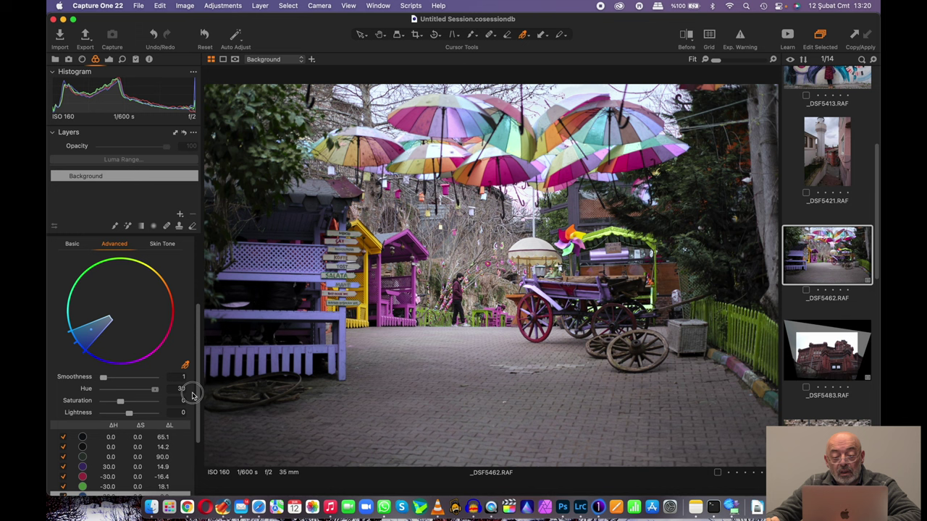
pyautogui.moveTo(193, 395)
pyautogui.mouseDown()
pyautogui.moveTo(61, 391)
pyautogui.moveTo(215, 385)
pyautogui.mouseUp()
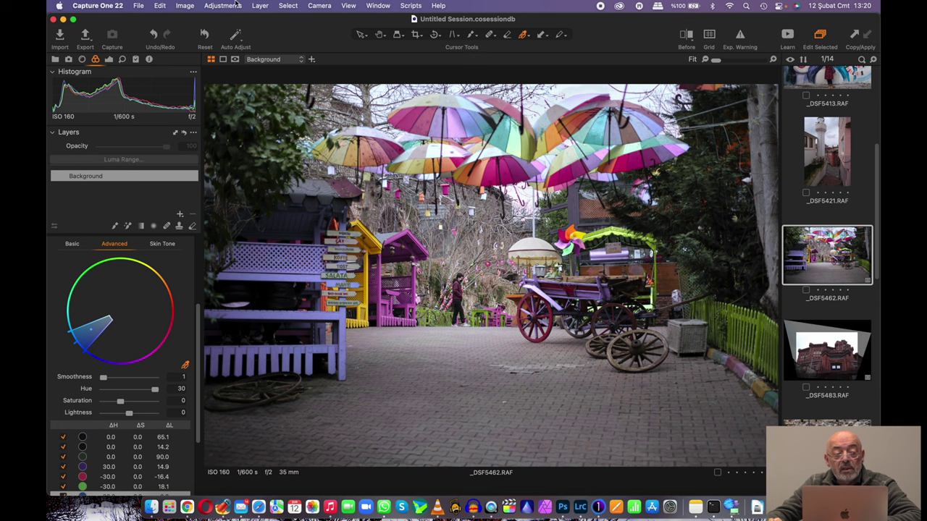
pyautogui.click(204, 34)
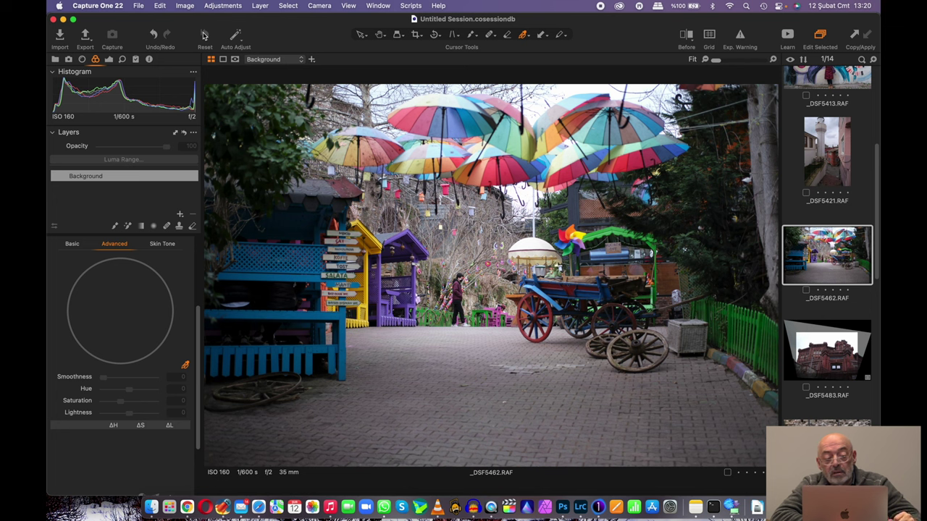
# Undo the reset to restore the purple benches, then bring up the Exposure tool tab.
pyautogui.press('super+z')
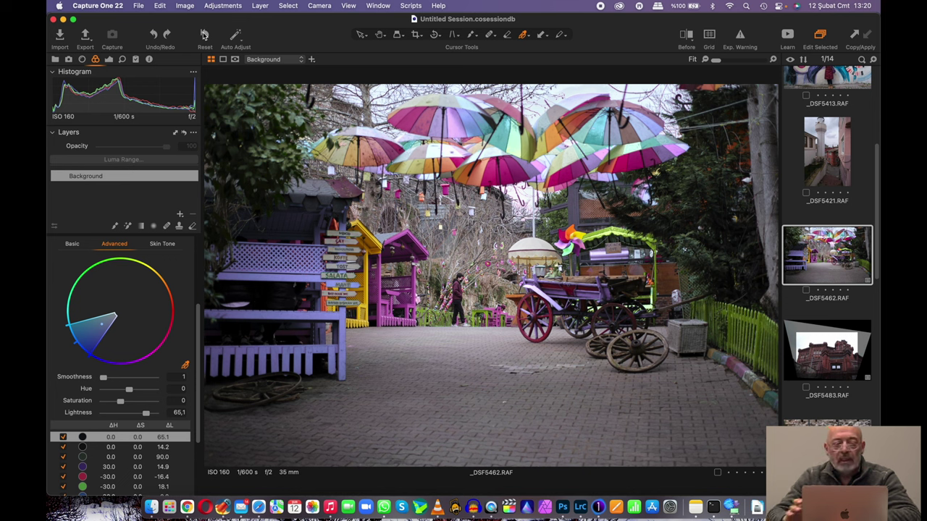
pyautogui.click(109, 60)
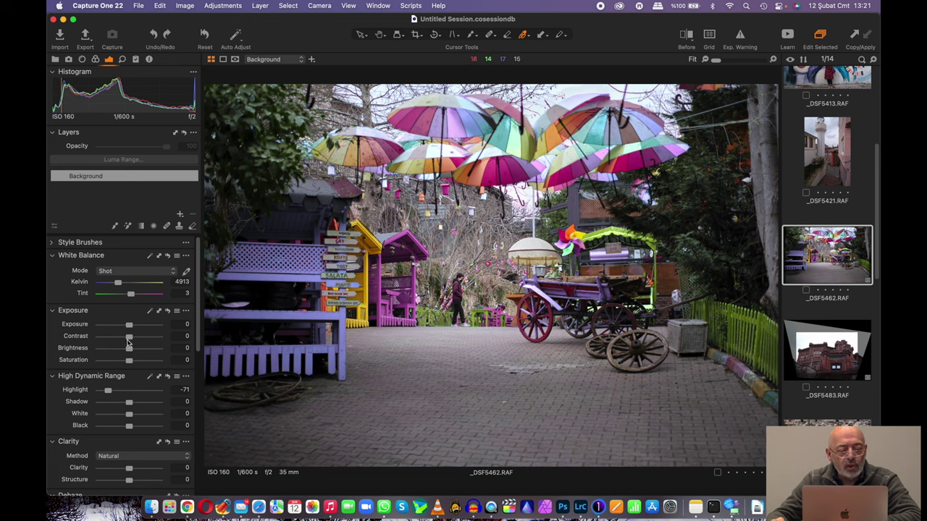
# Apply Exposure Contrast 5 and Brightness -12, HDR Shadow 24 and Black 13, and Clarity 42.
pyautogui.moveTo(129, 342); pyautogui.dragTo(132, 339)
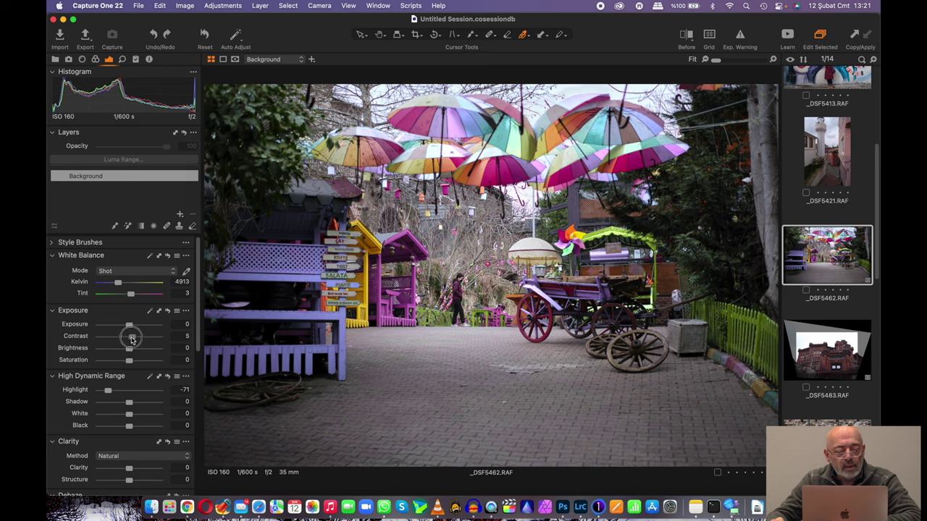
pyautogui.moveTo(129, 349); pyautogui.dragTo(122, 349)
pyautogui.moveTo(129, 402); pyautogui.dragTo(139, 403)
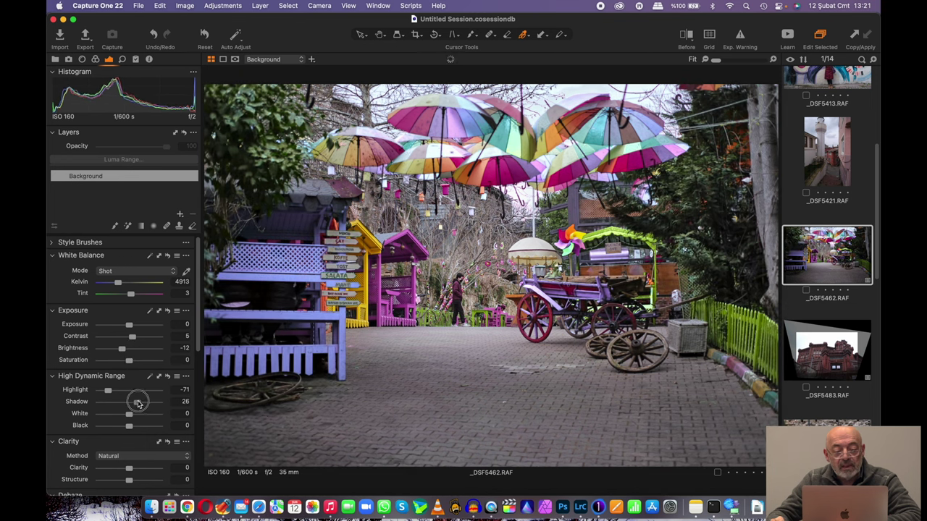
pyautogui.moveTo(138, 404); pyautogui.dragTo(133, 426)
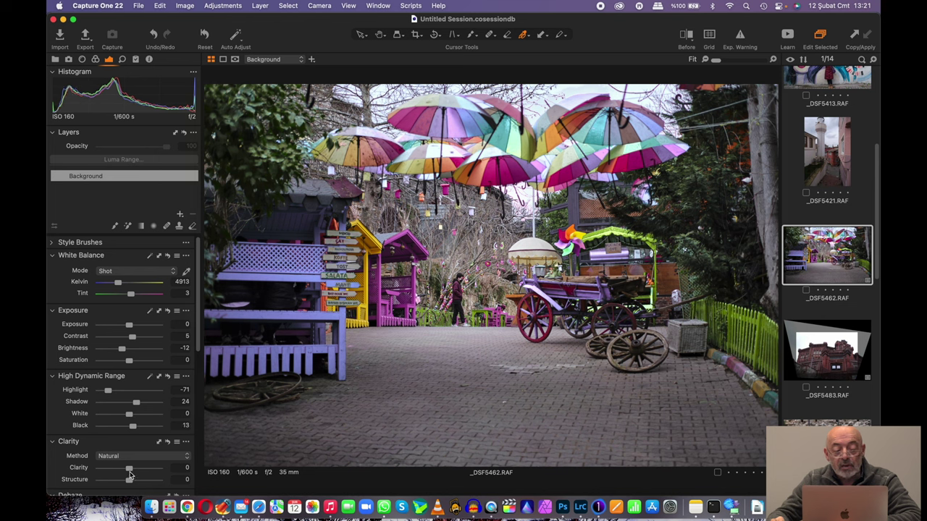
pyautogui.moveTo(128, 468); pyautogui.dragTo(142, 470)
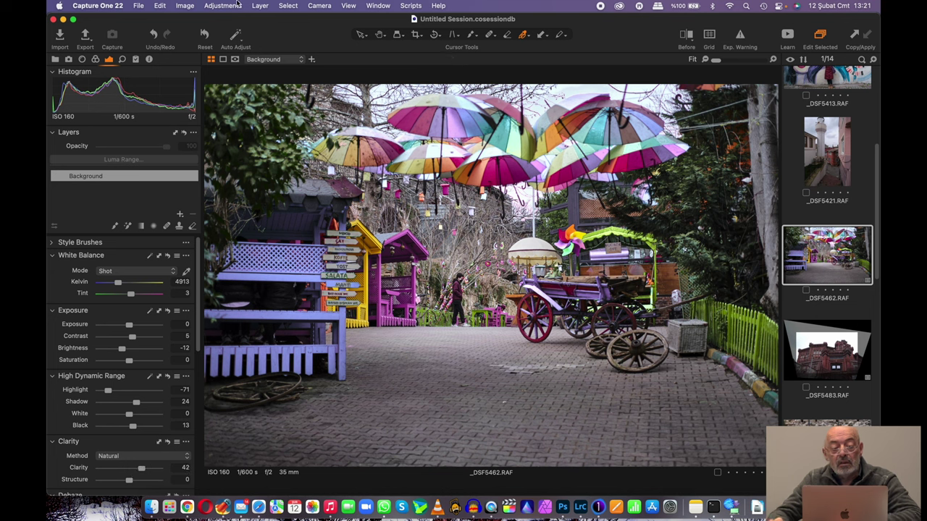
pyautogui.click(204, 34)
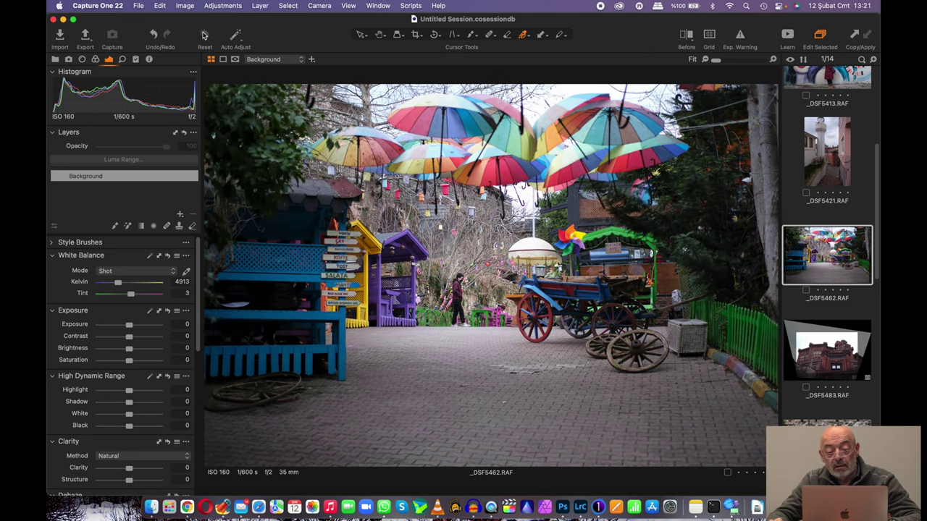
pyautogui.press('super+z')
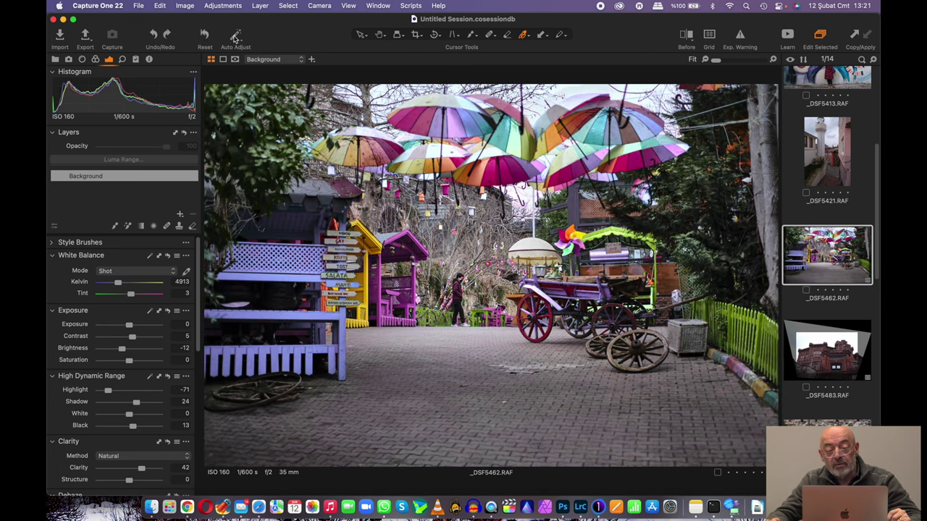